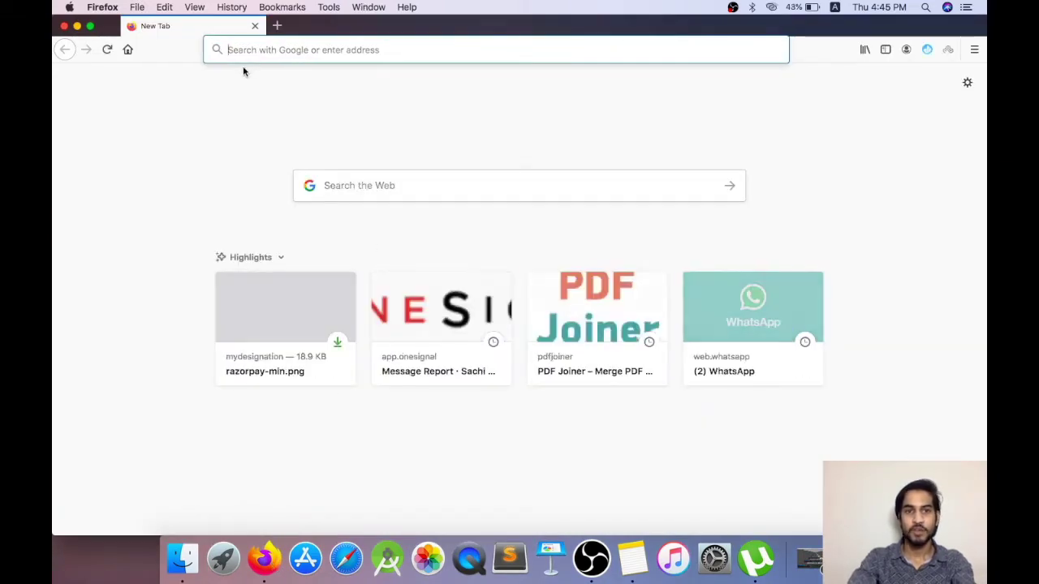
Step: Search 'razorpay' and open the 'Razorpay - Best Payment Gateway for Online Payments - India' result
text(razo)
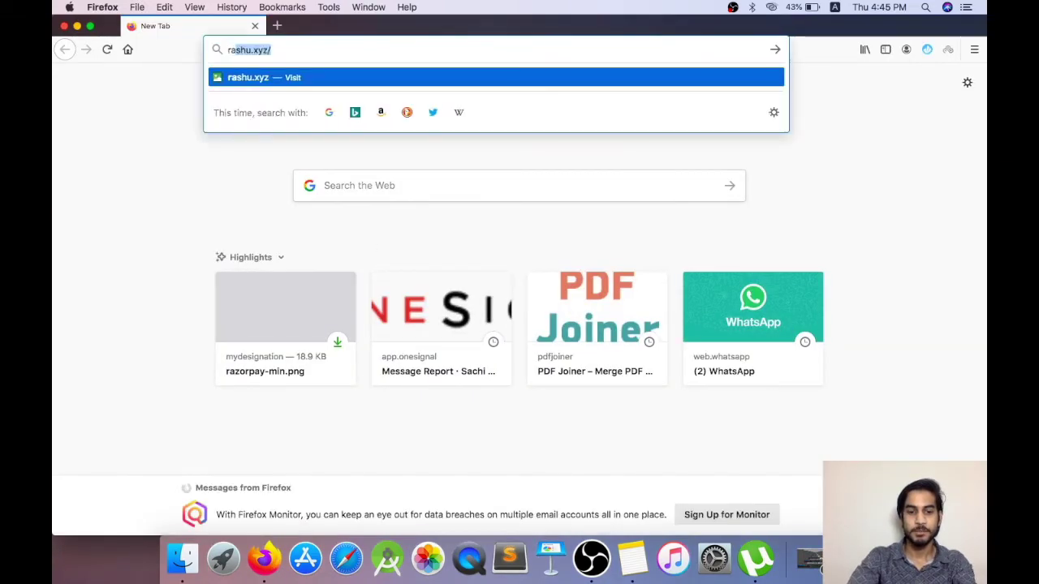
text(rpay)
key(Return)
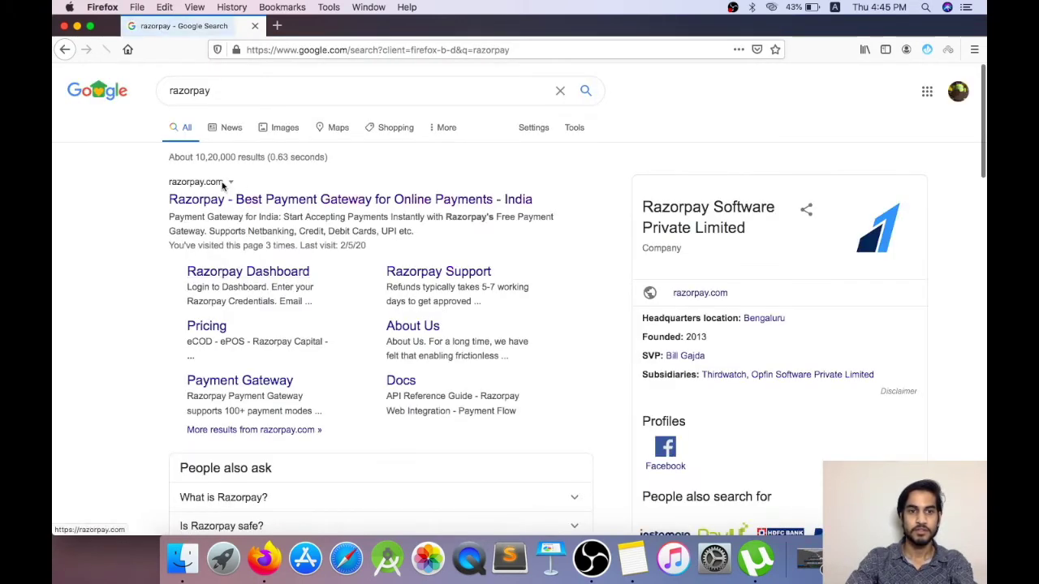
click(209, 201)
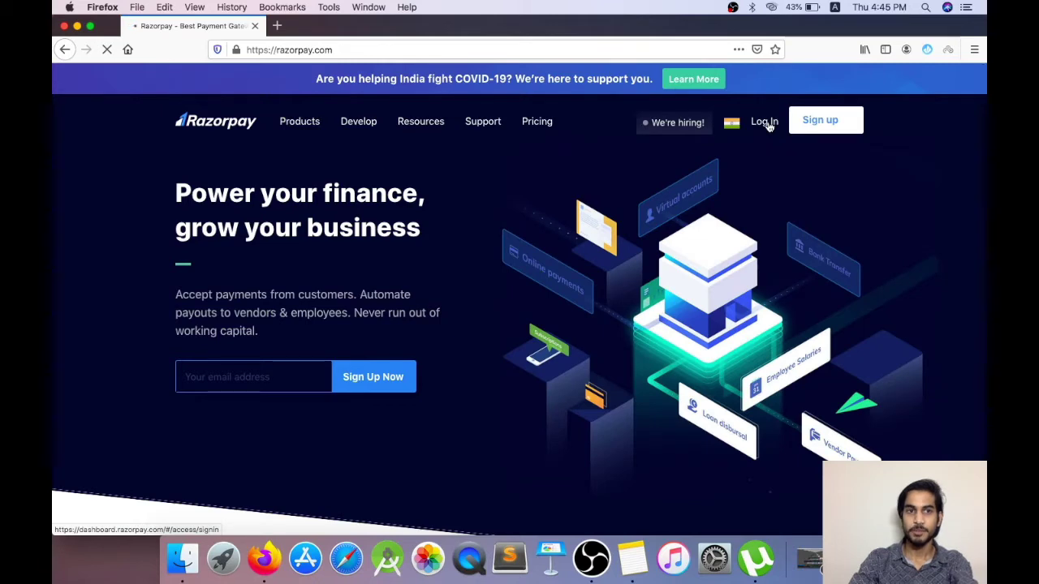
Step: Go to the Log In page and pass the reCAPTCHA by selecting the three chimney tiles
click(765, 122)
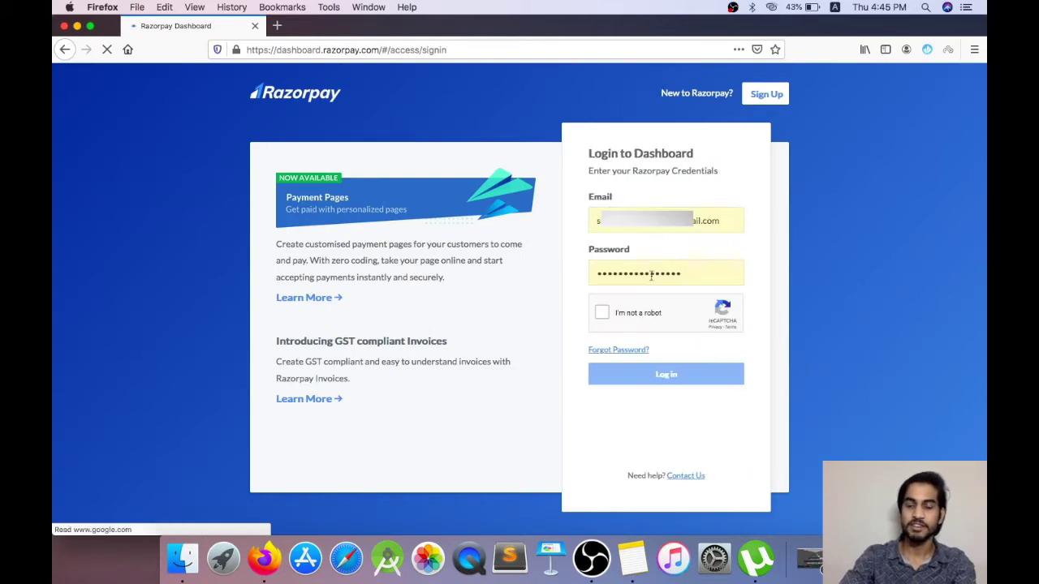
click(601, 313)
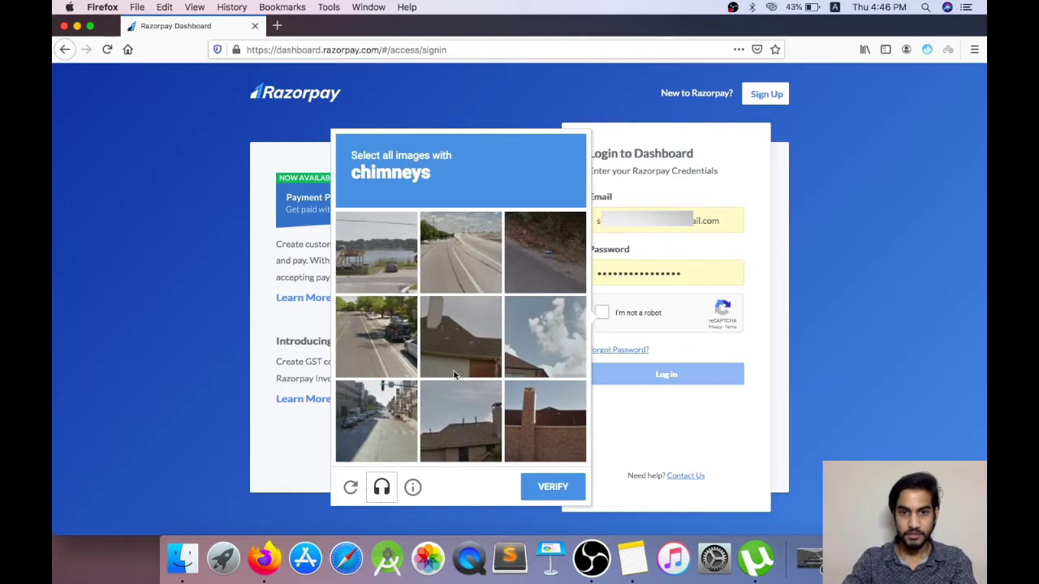
click(524, 416)
click(467, 316)
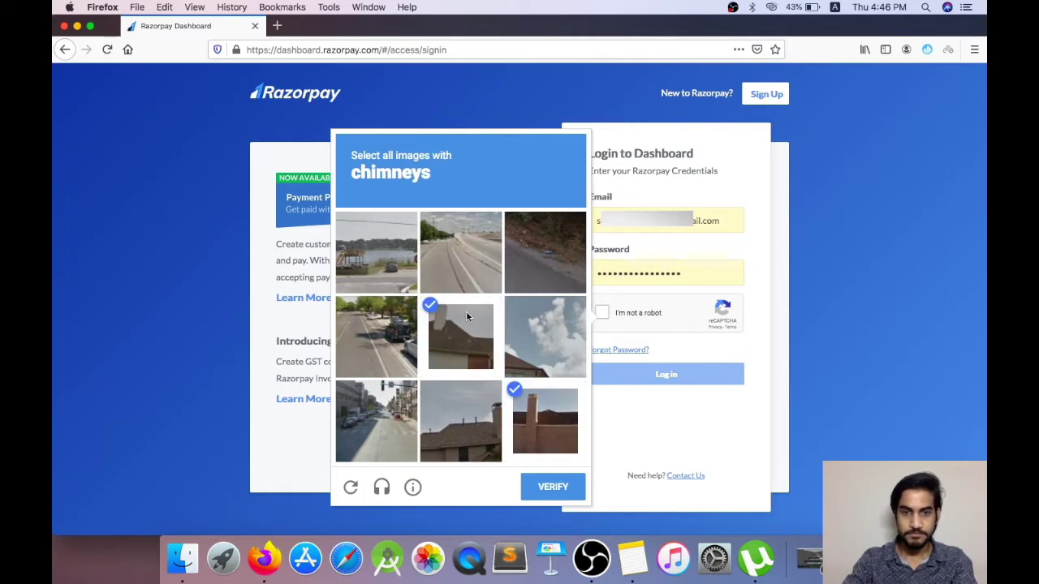
click(463, 414)
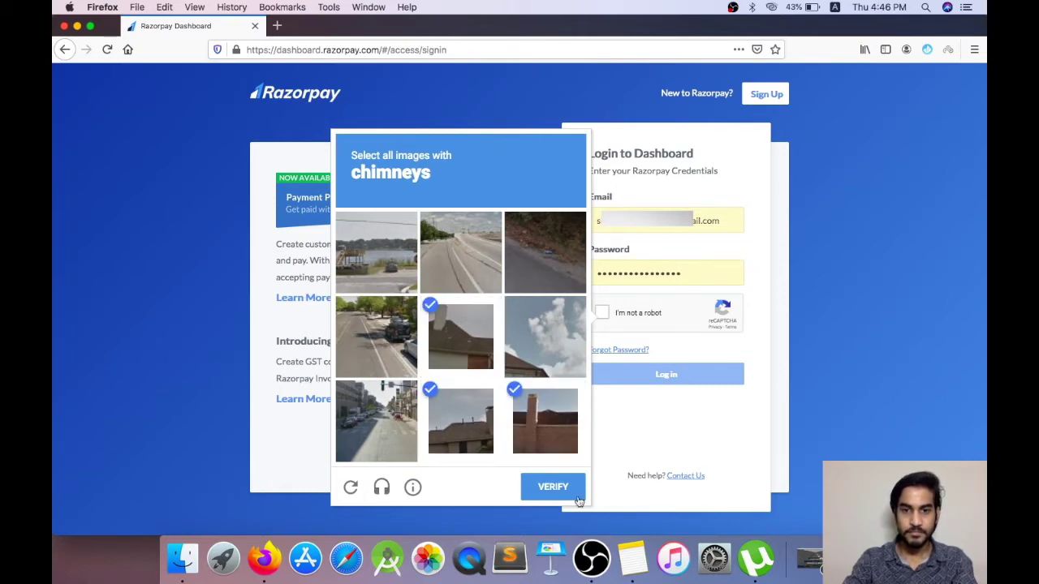
click(547, 485)
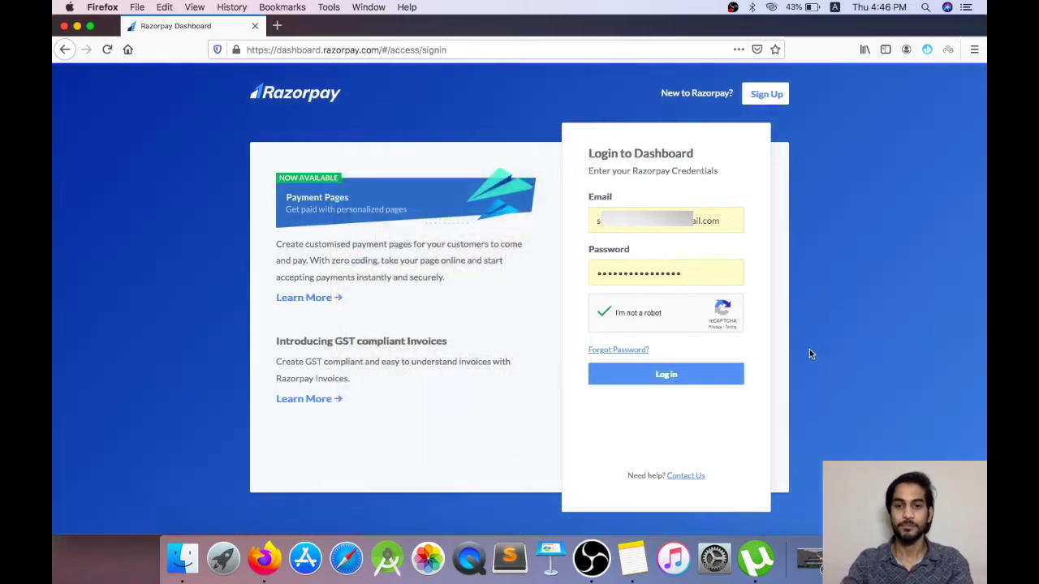
Step: Log in, review the Transactions payments list, and return to the Home overview
click(691, 374)
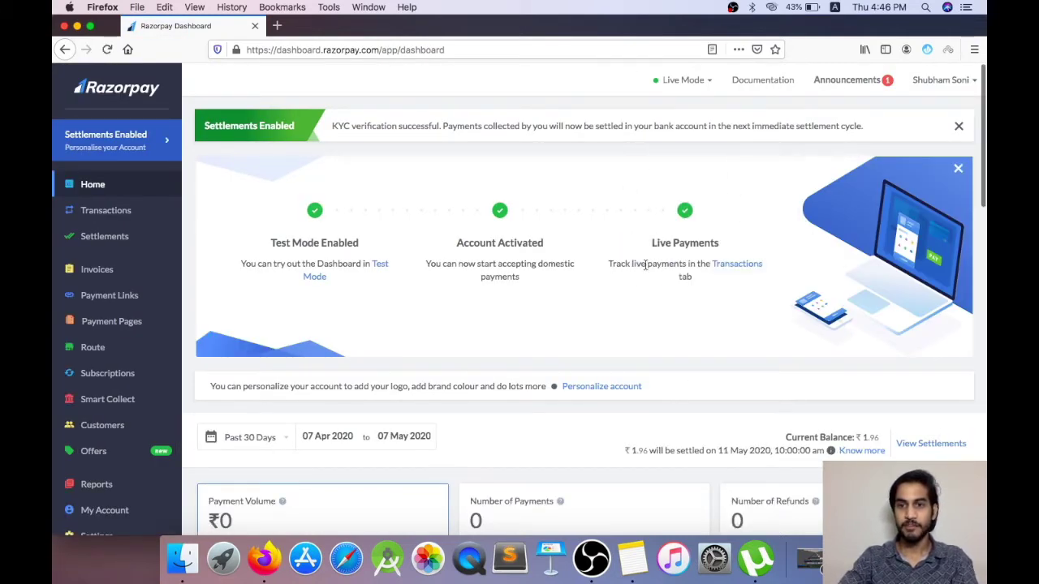
click(740, 266)
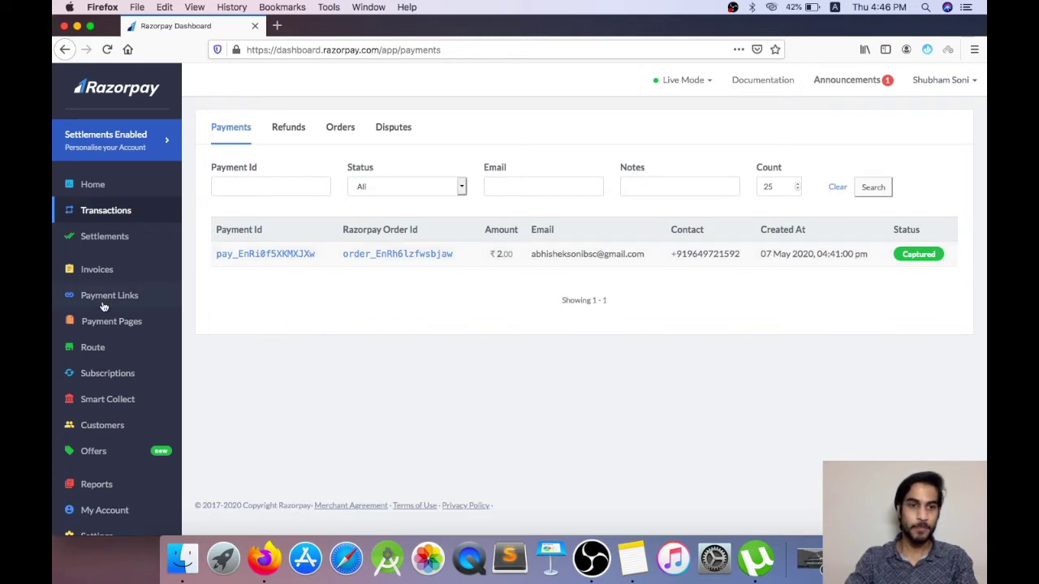
click(94, 185)
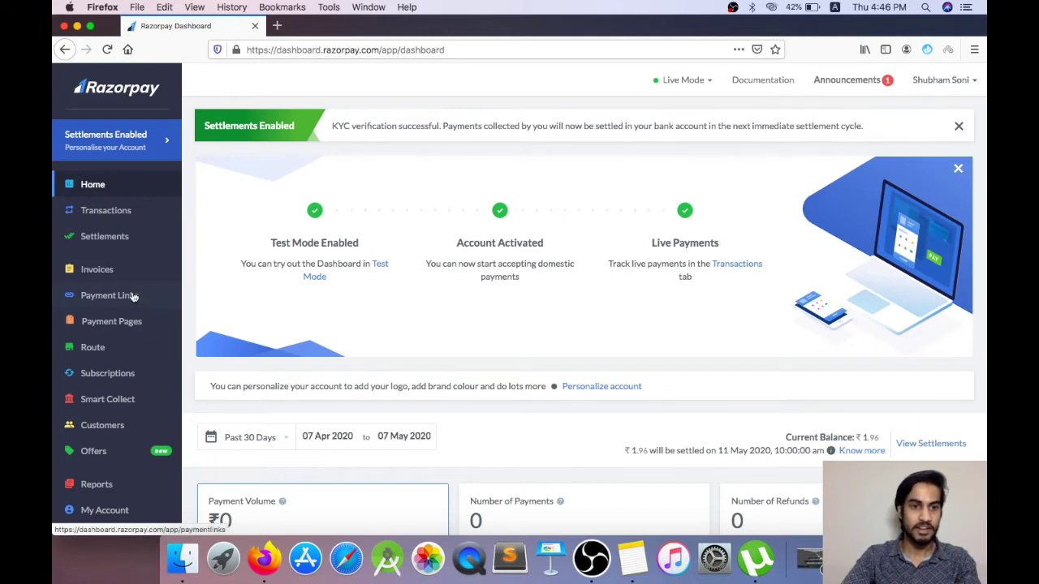
Step: Open Payment Links and look over the ₹2.00 Paid and ₹10.00 Issued links
click(134, 297)
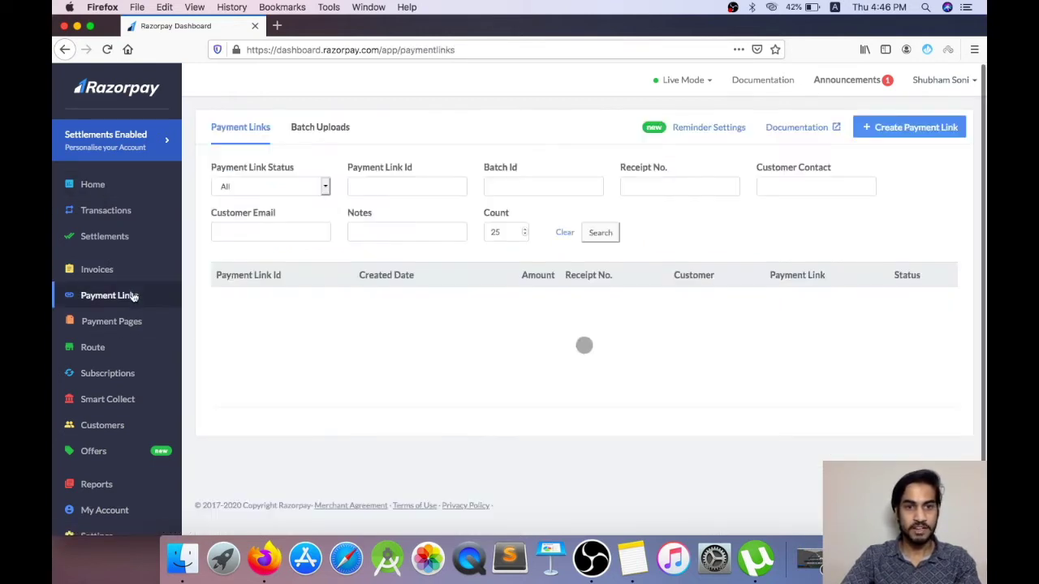
scroll(644, 392, down, 3)
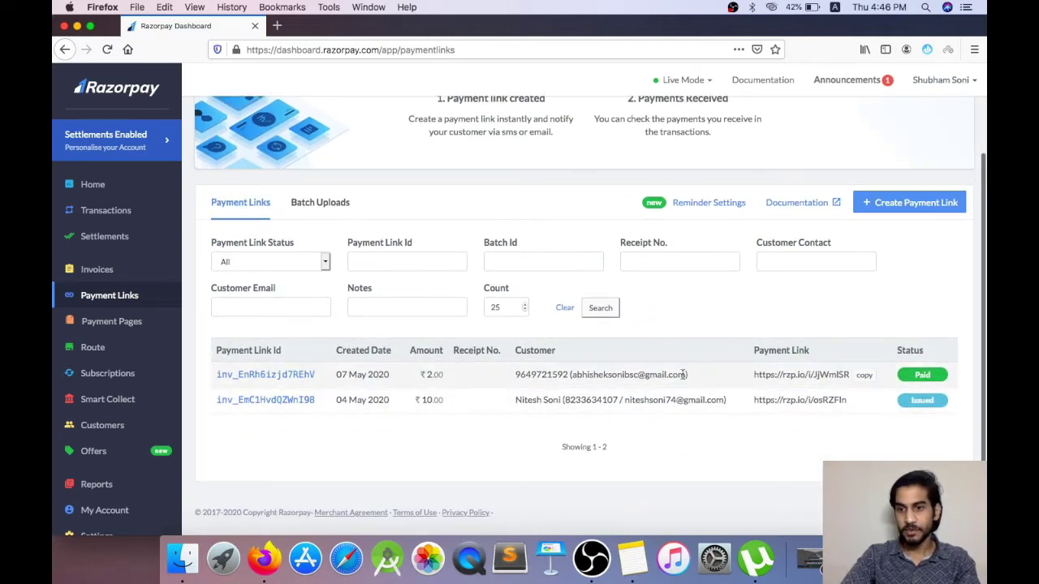
scroll(682, 371, up, 3)
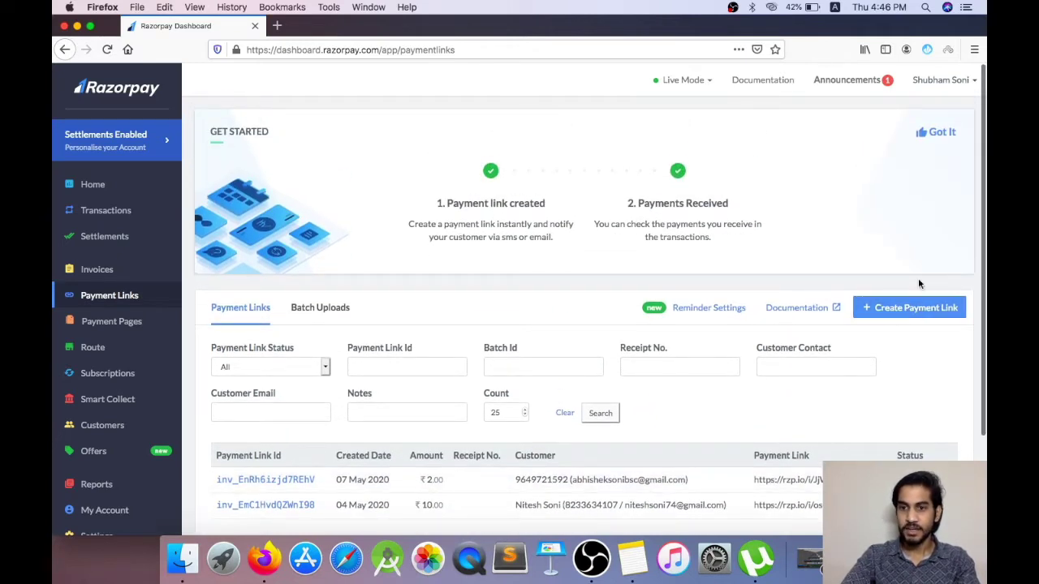
Step: Start a new payment link with amount ₹10 and Payment For 'GrocerGrow App'
click(899, 308)
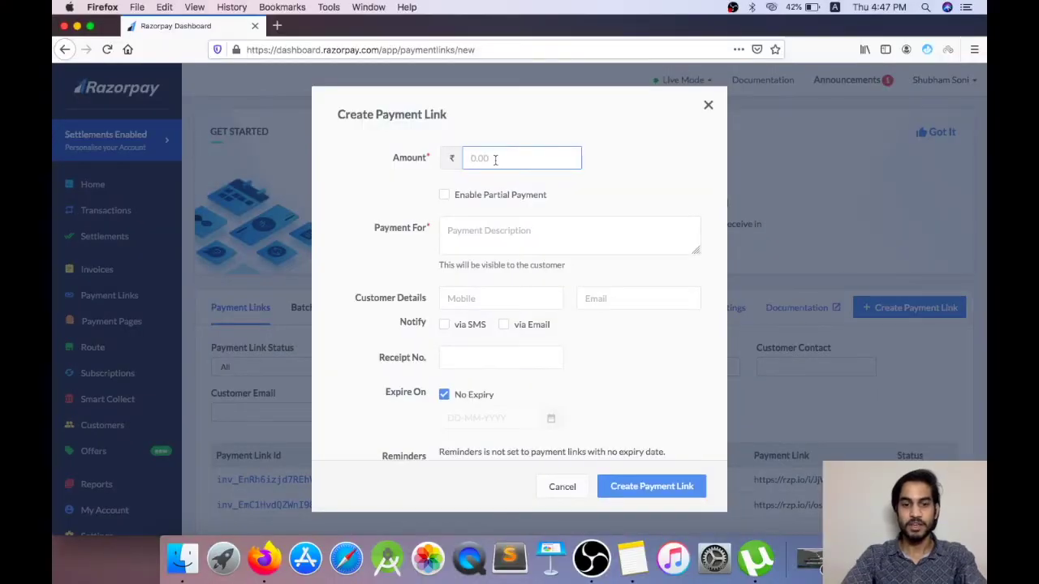
text(10)
click(466, 231)
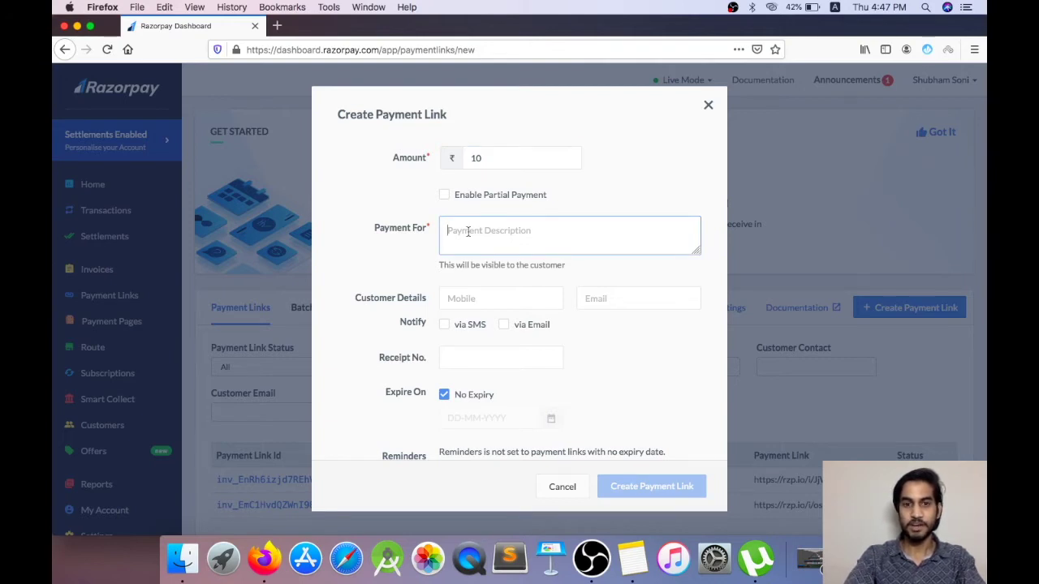
text(GrocerGrow)
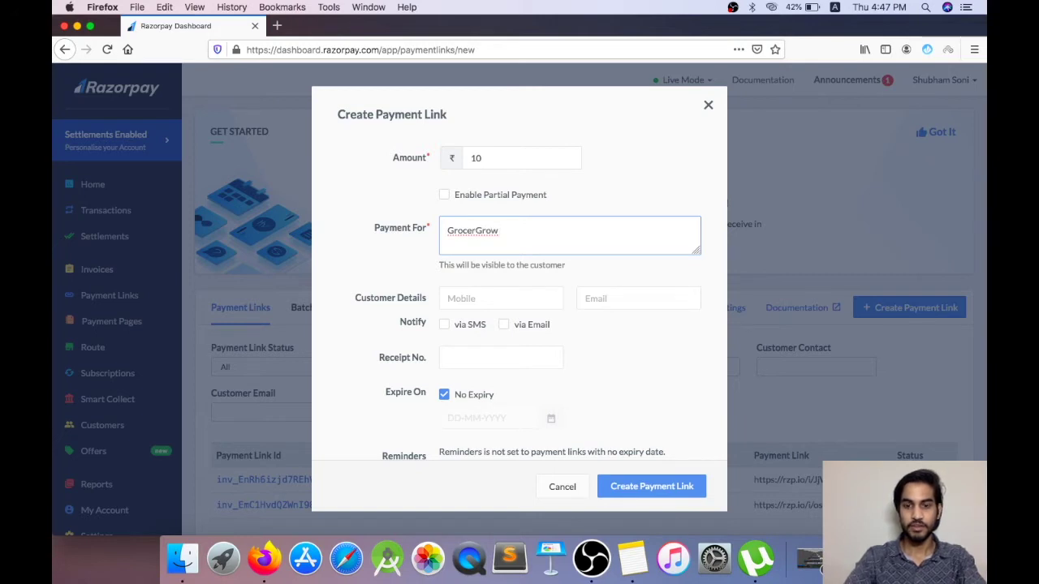
text( App)
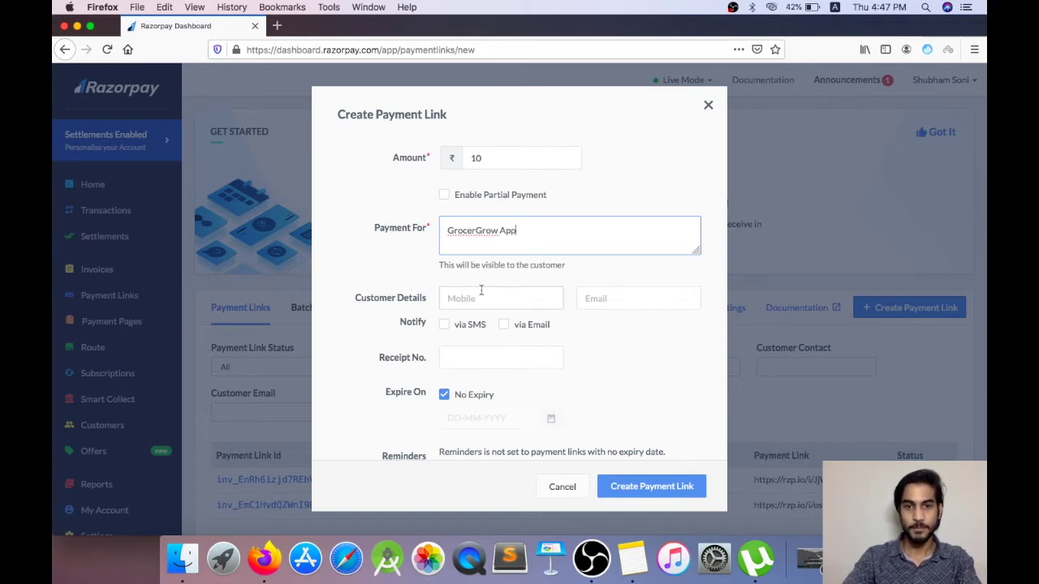
Step: Enter the customer's mobile number and e-mail in Customer Details for SMS and e-mail notification
click(483, 293)
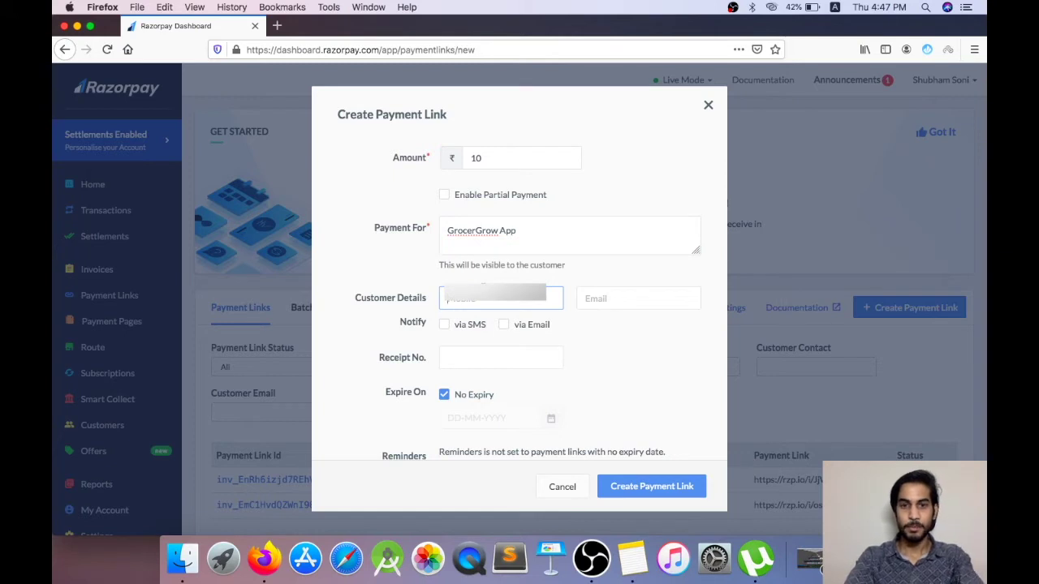
text(+9)
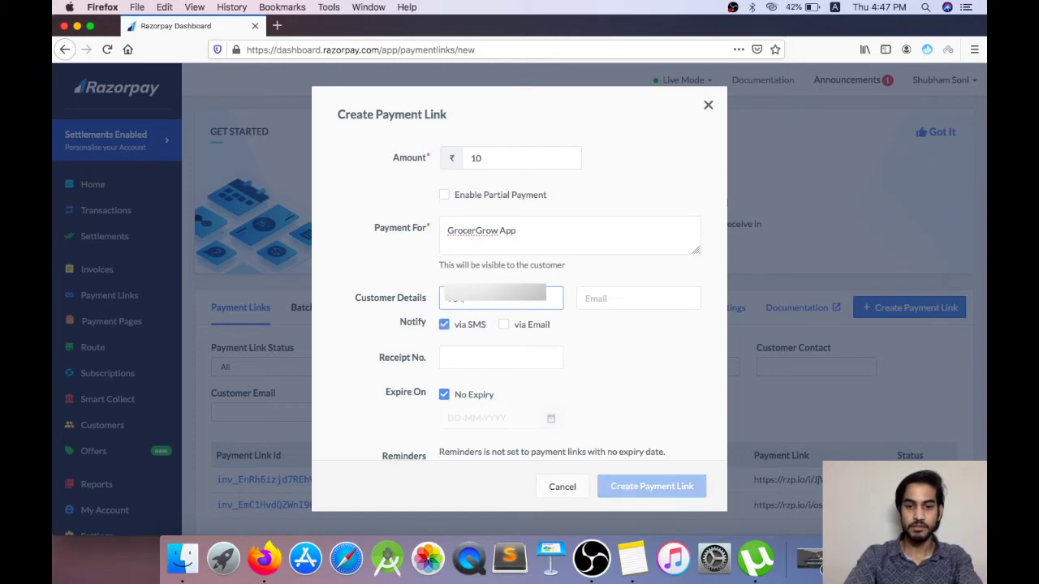
text(5)
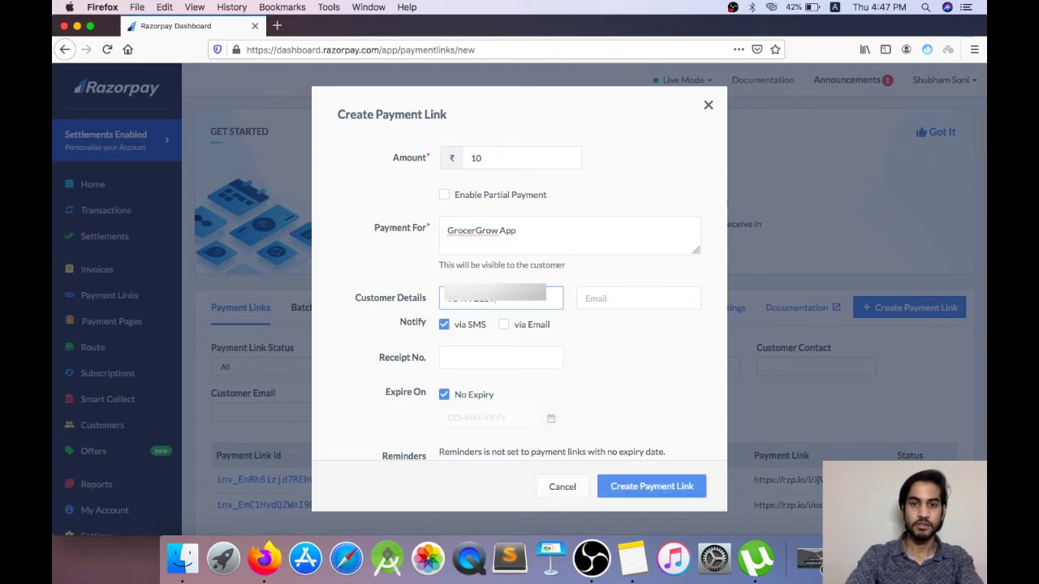
click(615, 297)
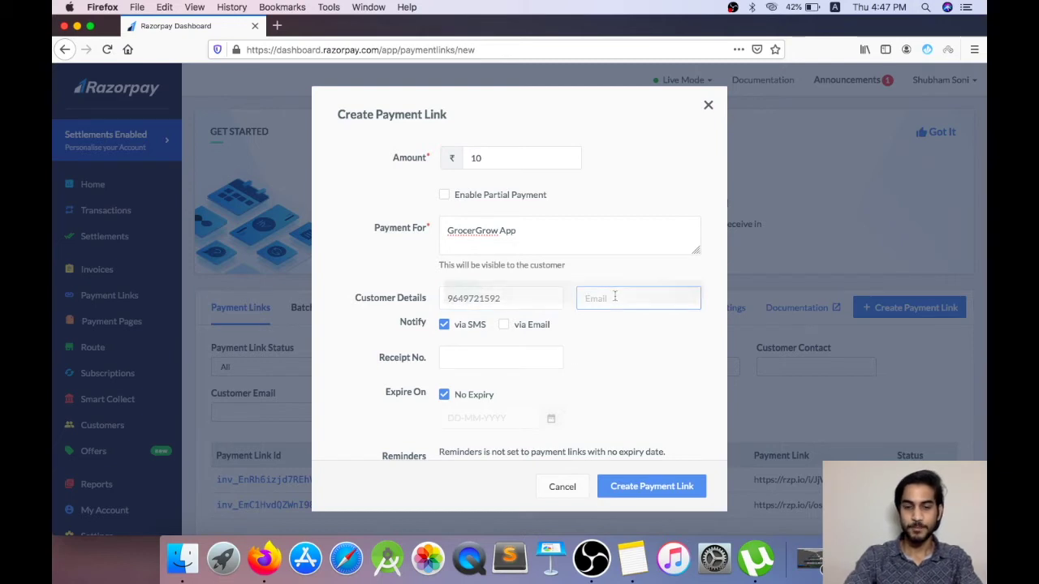
text(ab)
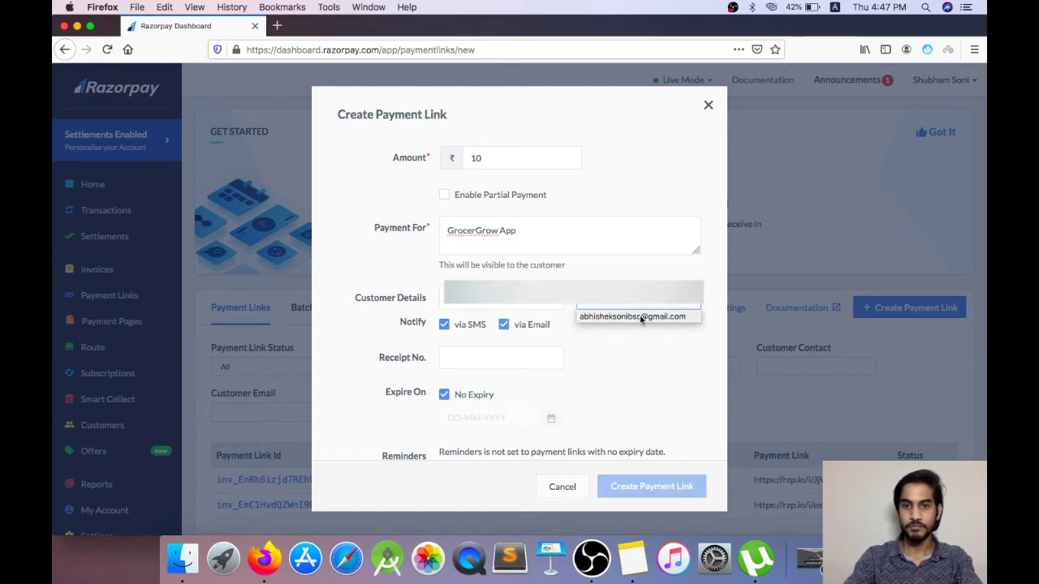
click(602, 316)
click(475, 356)
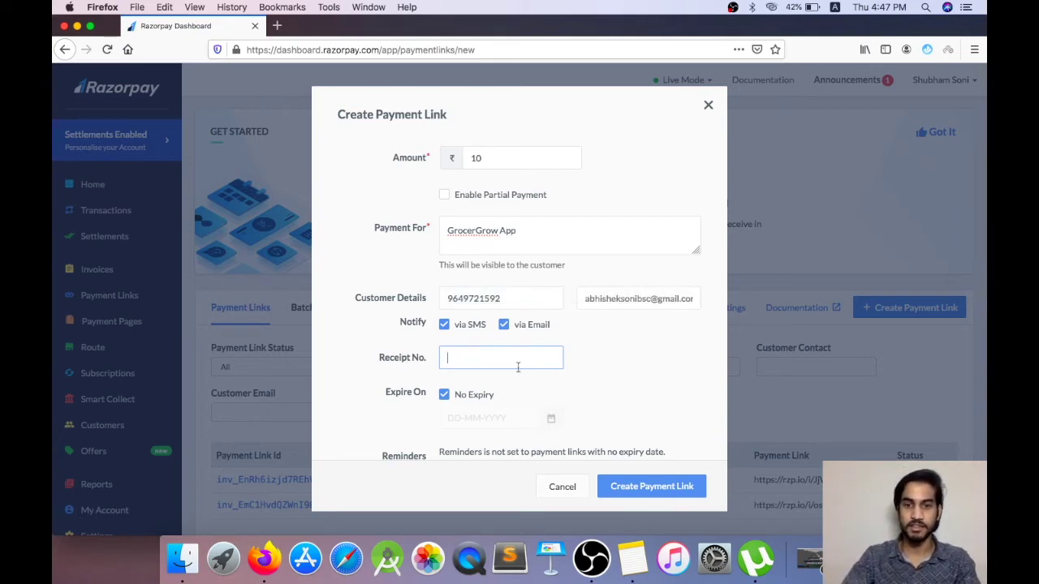
scroll(525, 382, down, 2)
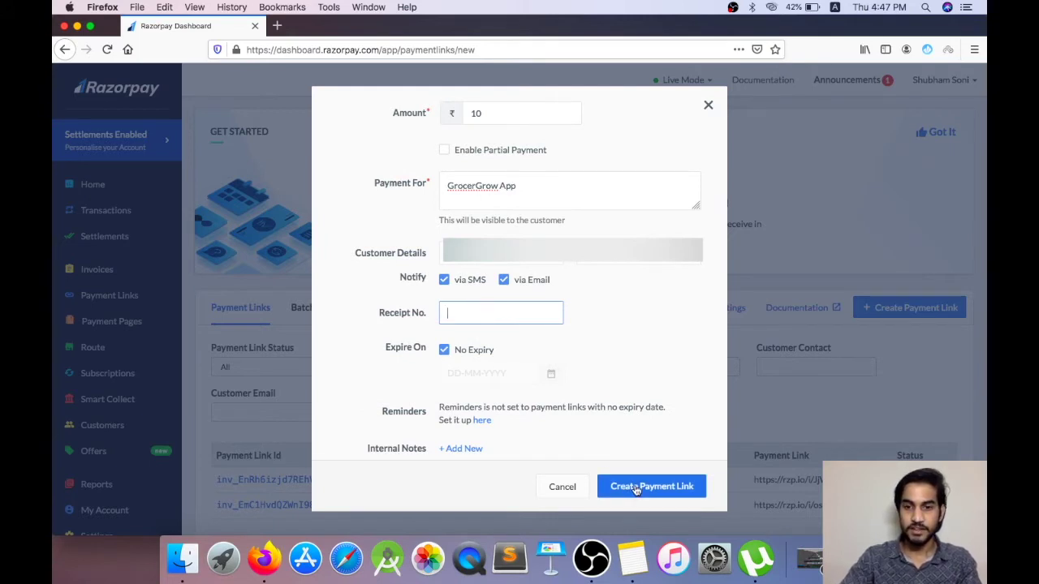
Step: Create the ₹10 link, open its details, and send it to the customer by SMS and e-mail
click(637, 488)
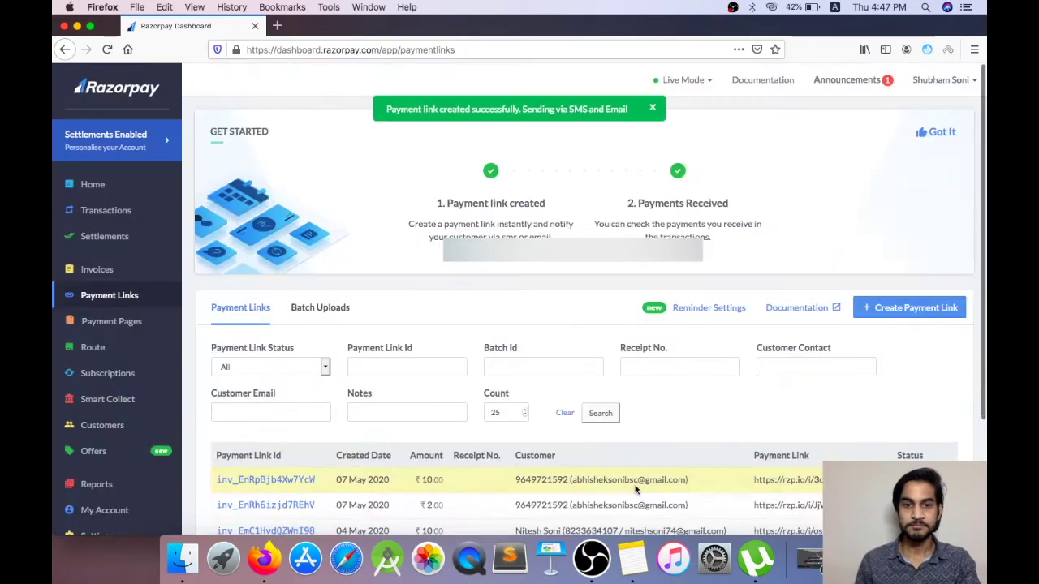
scroll(637, 488, down, 3)
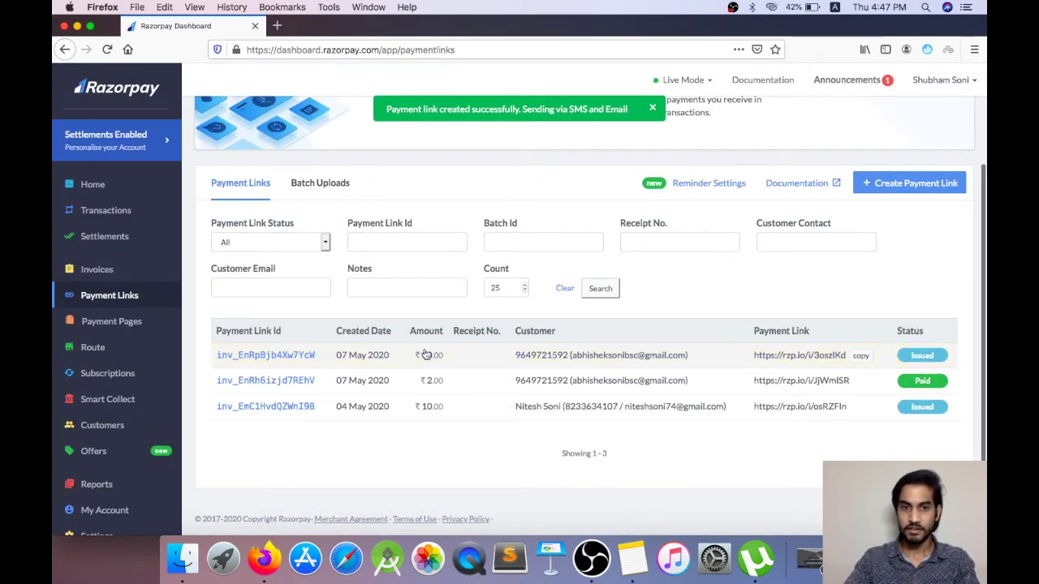
click(265, 357)
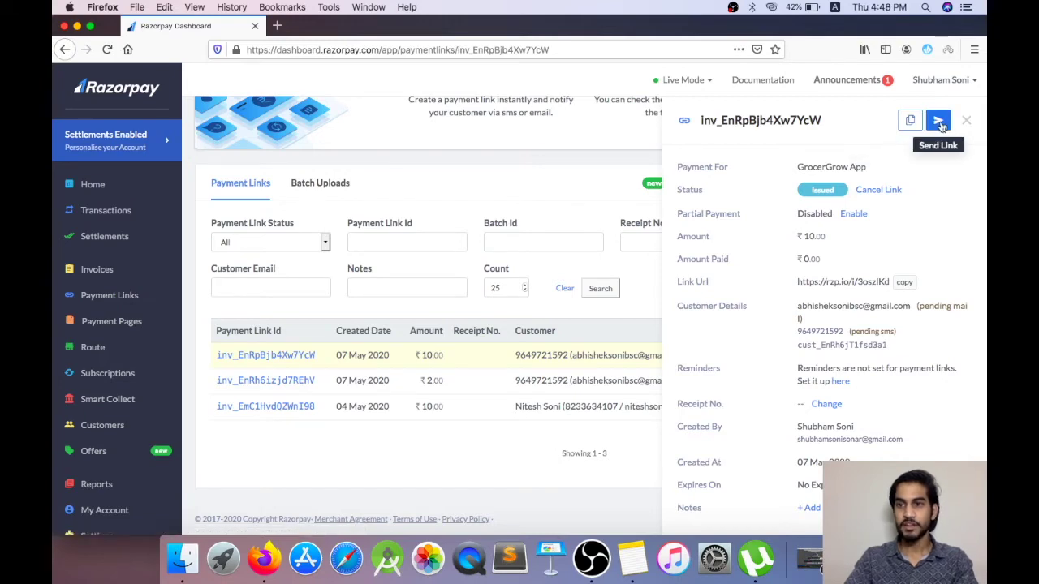
click(939, 122)
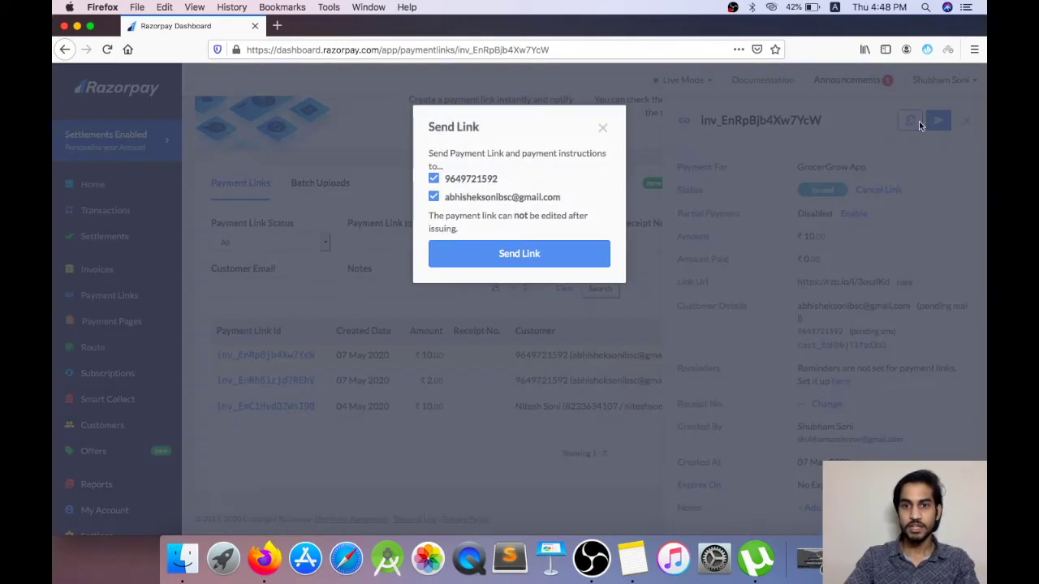
click(494, 255)
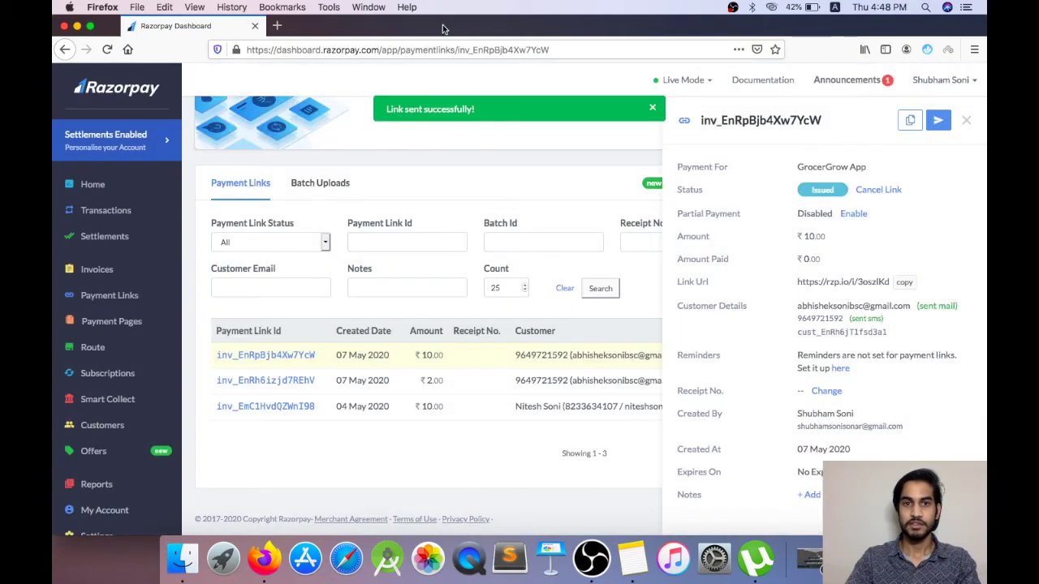
click(279, 26)
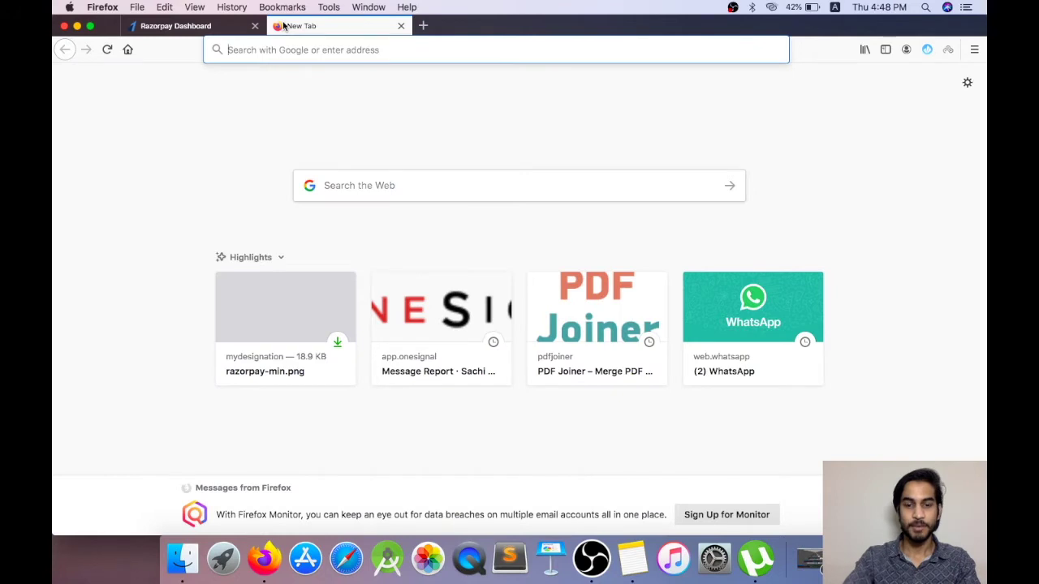
Step: Load Gmail, open the 'Requesting payment of INR 10.00' e-mail, and follow Proceed to Pay
text(mail.google.com/)
key(Return)
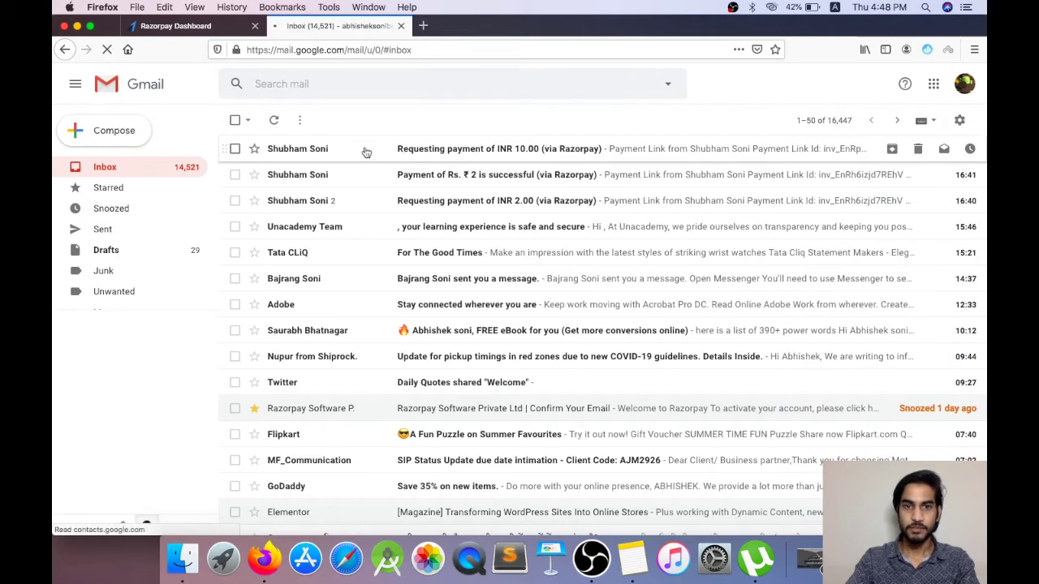
click(414, 151)
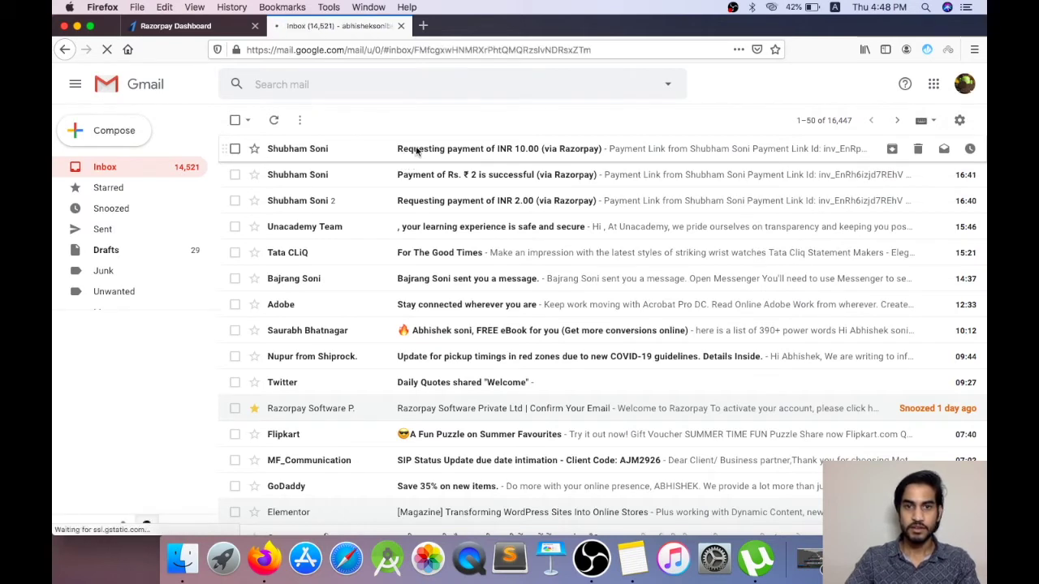
scroll(434, 244, down, 2)
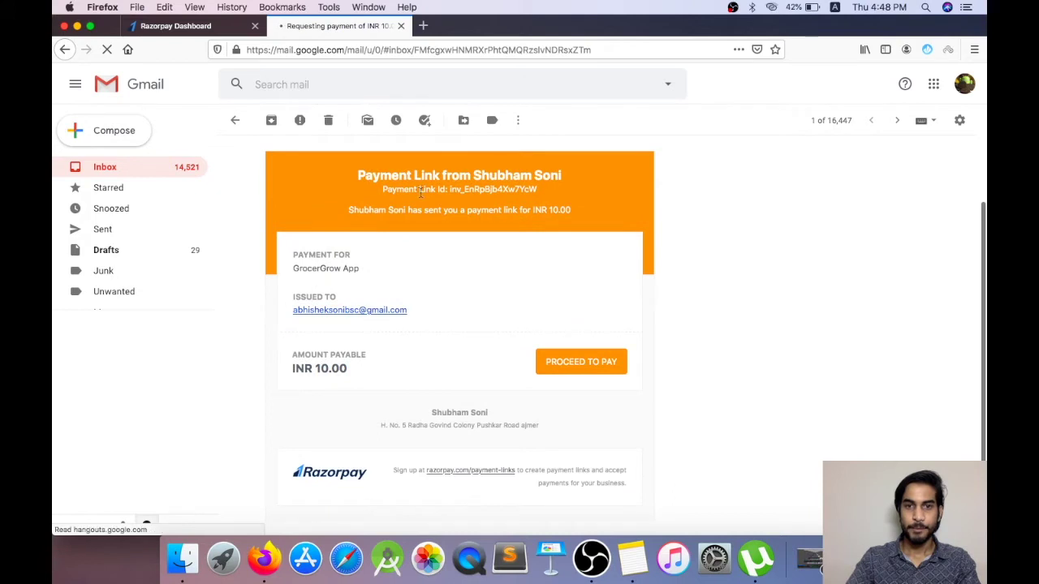
scroll(381, 243, down, 2)
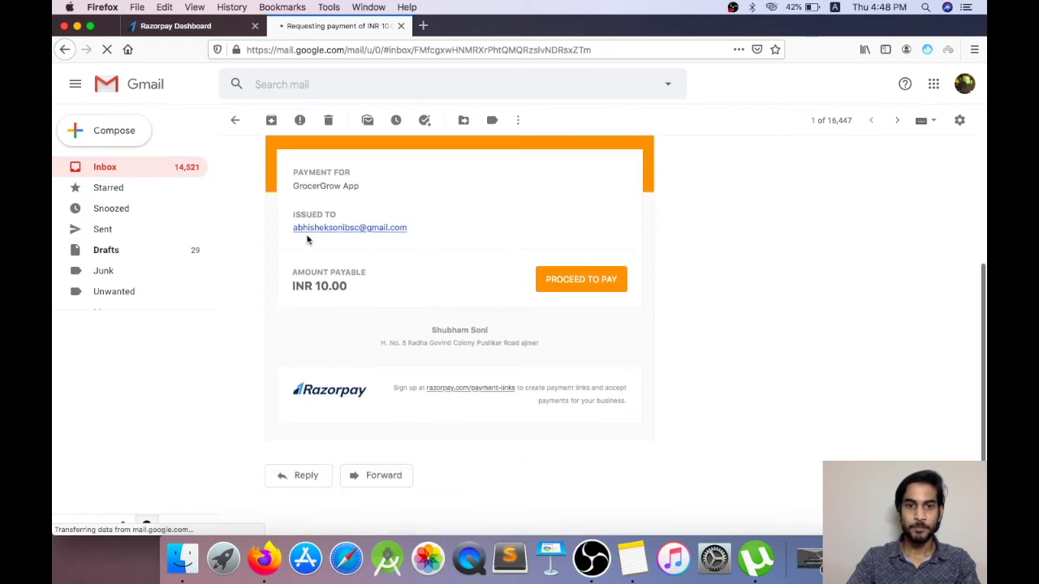
click(578, 285)
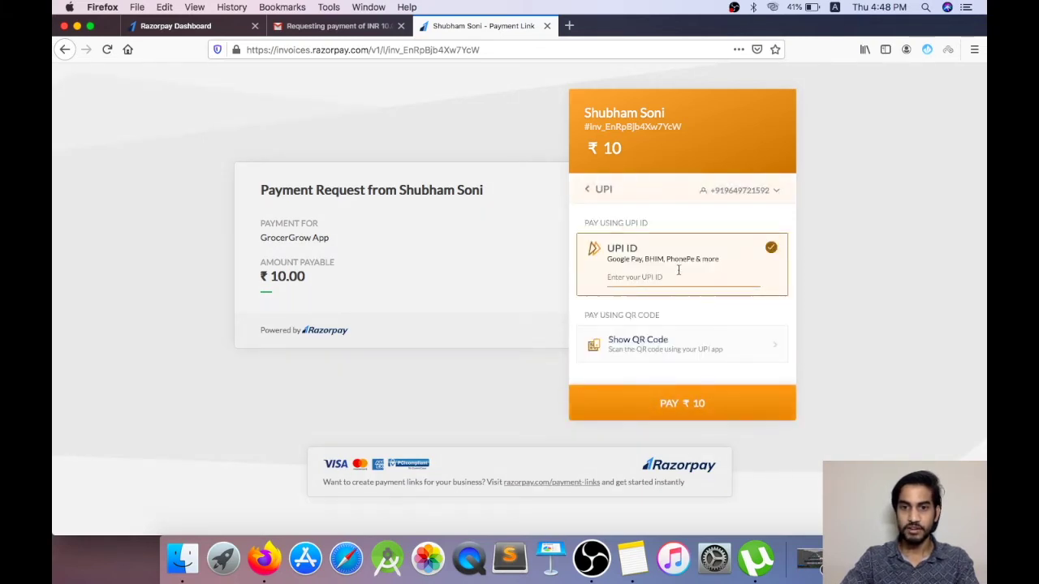
Step: Enter the customer's UPI ID, pay ₹10, then return to the Razorpay Dashboard tab
click(664, 274)
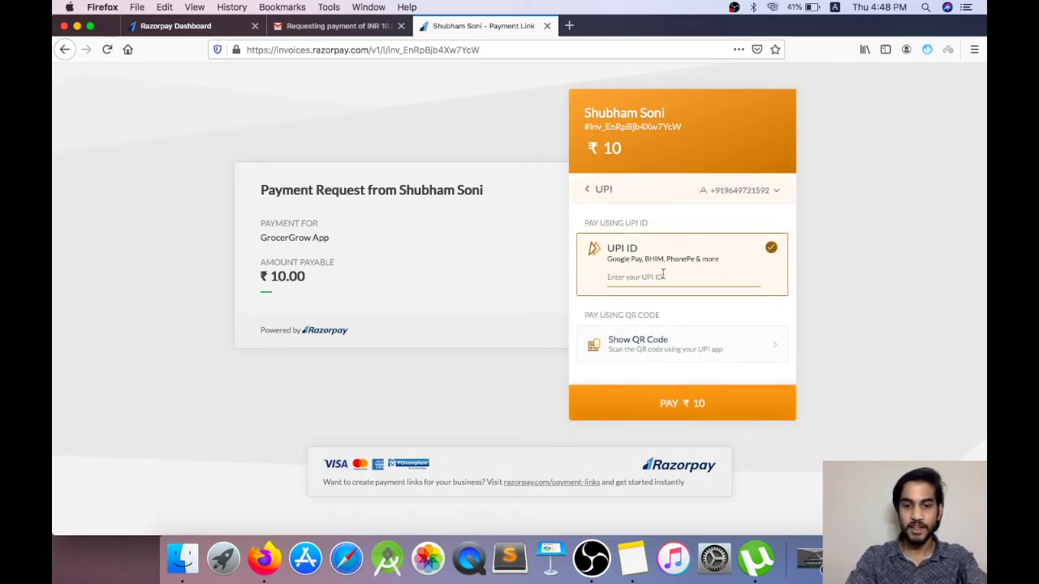
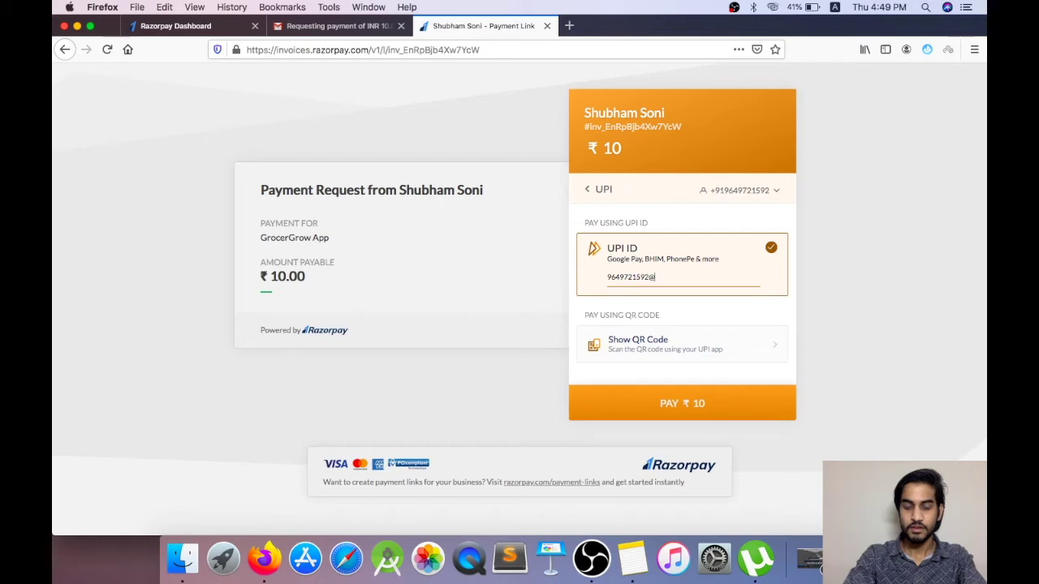
click(679, 415)
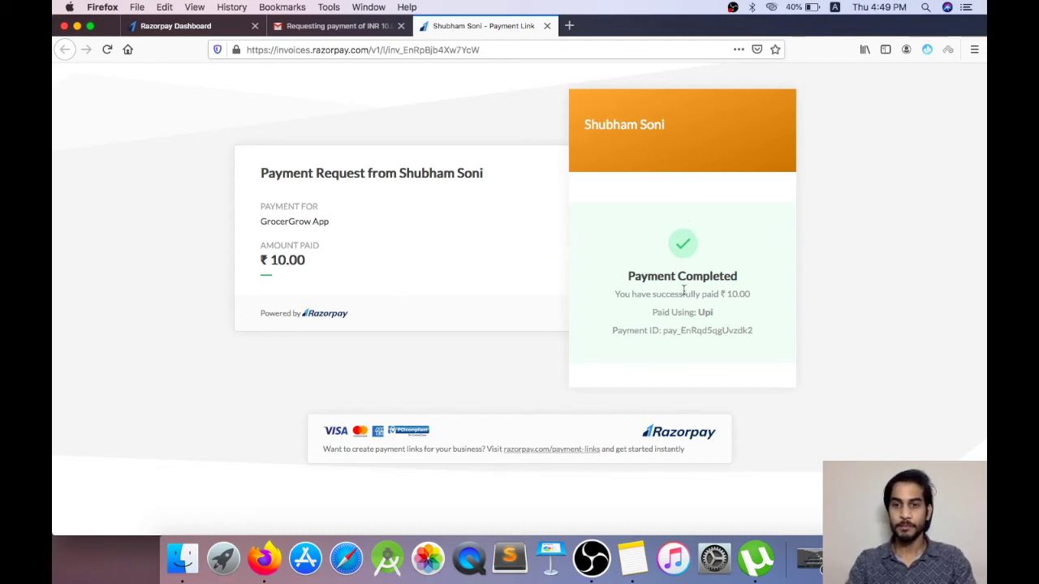
click(169, 27)
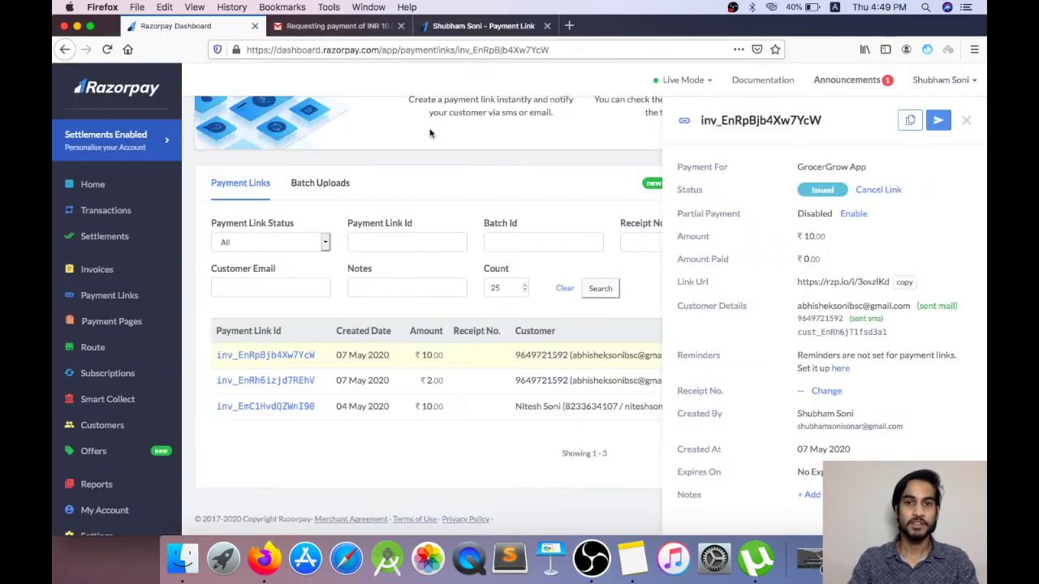
Step: Close the invoice side panel showing the ₹10.00 link as Paid, and go to Home
click(581, 179)
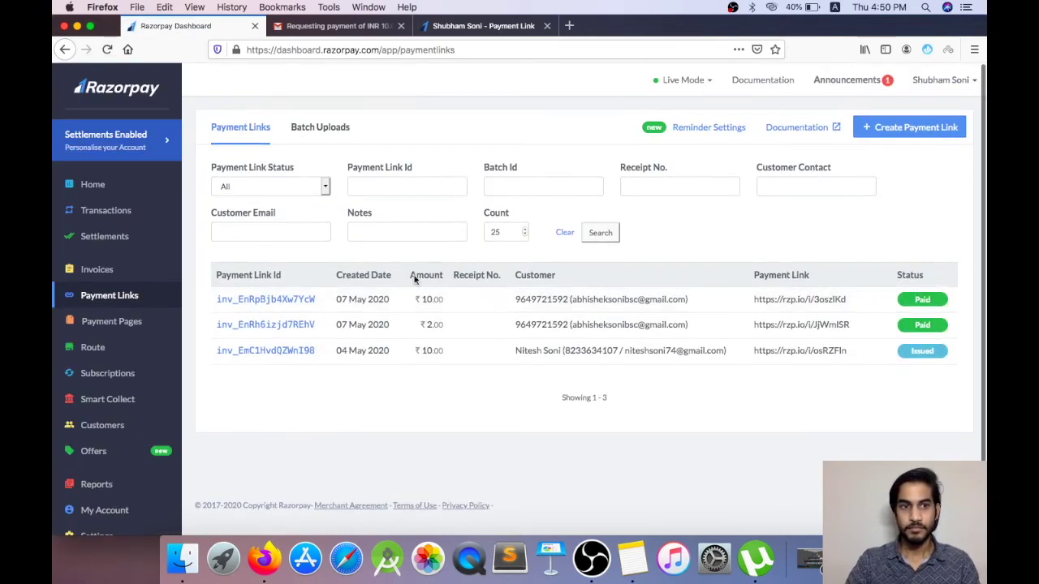
click(111, 187)
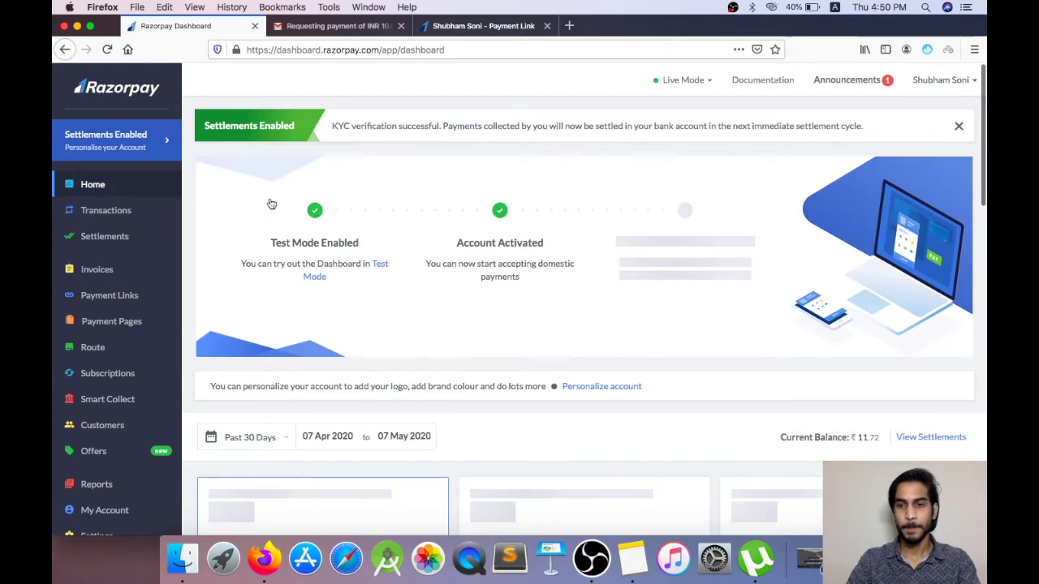
Step: Scroll through the Home page's activation steps, ₹11.72 balance, and payment volume cards
scroll(541, 309, down, 3)
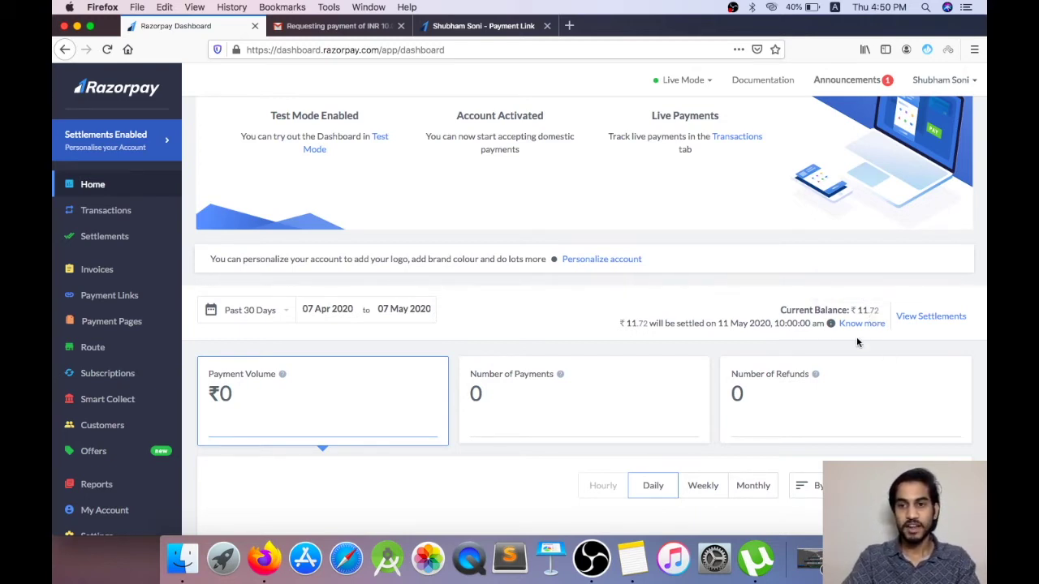
scroll(857, 336, down, 2)
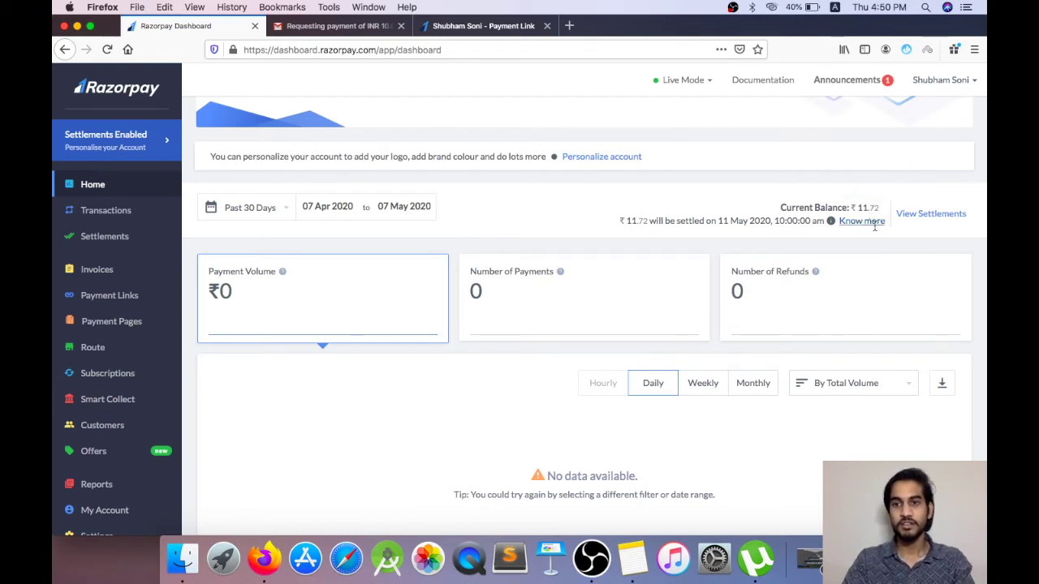
scroll(836, 304, down, 2)
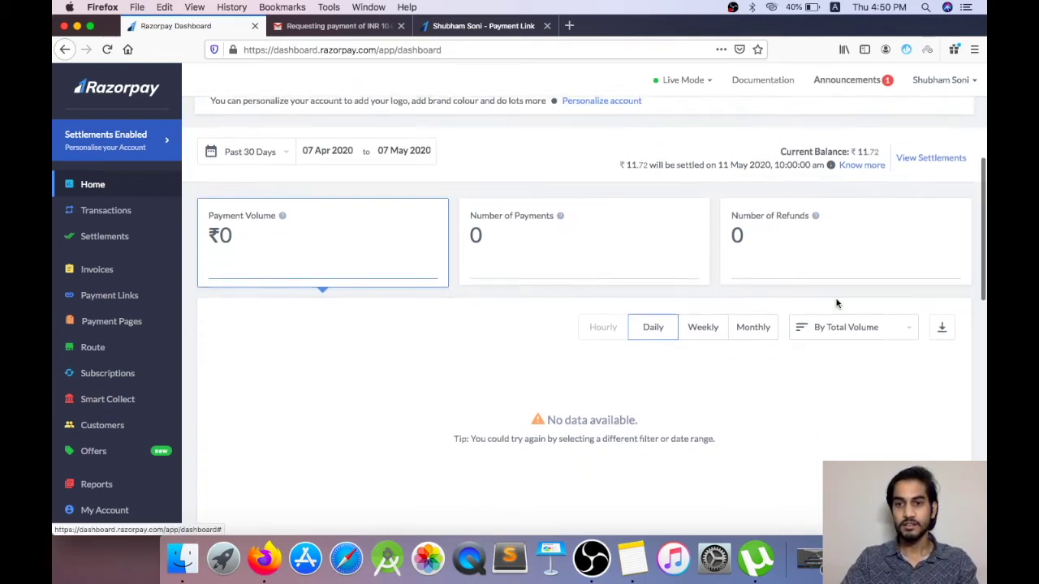
scroll(837, 304, up, 3)
scroll(837, 303, down, 4)
scroll(837, 303, up, 7)
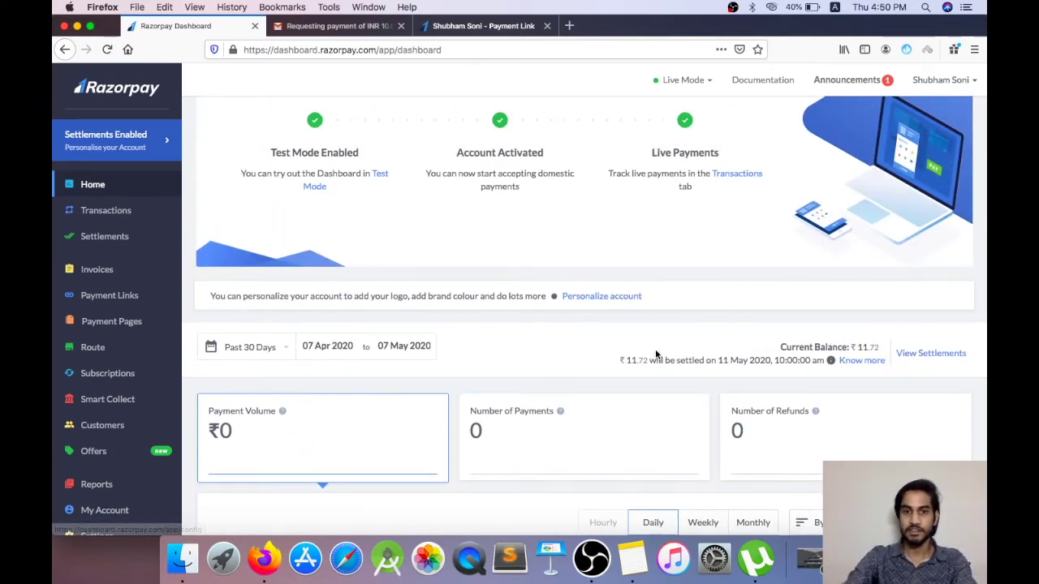
scroll(656, 355, down, 5)
scroll(655, 351, down, 3)
scroll(655, 351, up, 10)
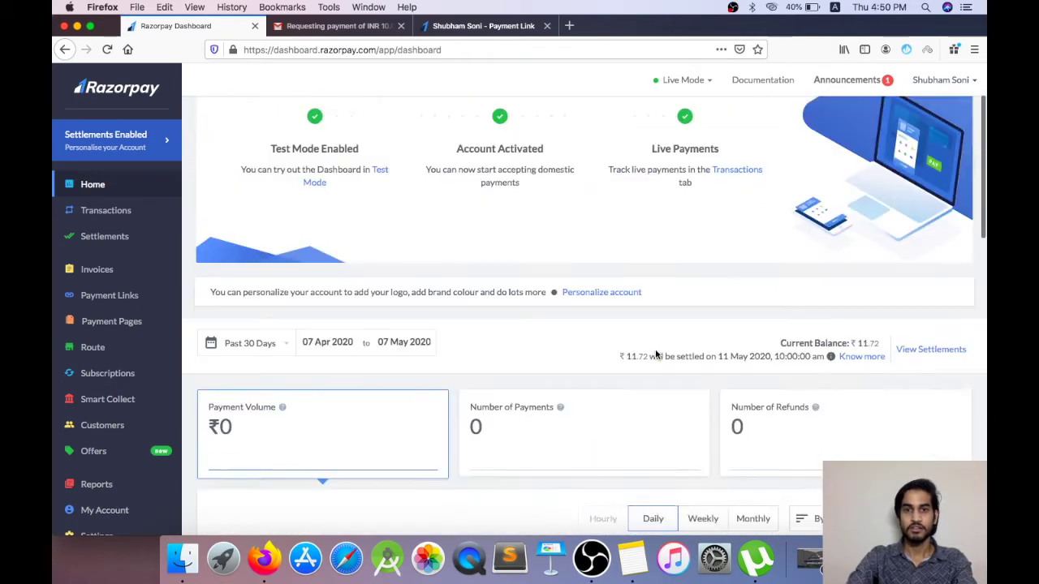
scroll(427, 352, down, 3)
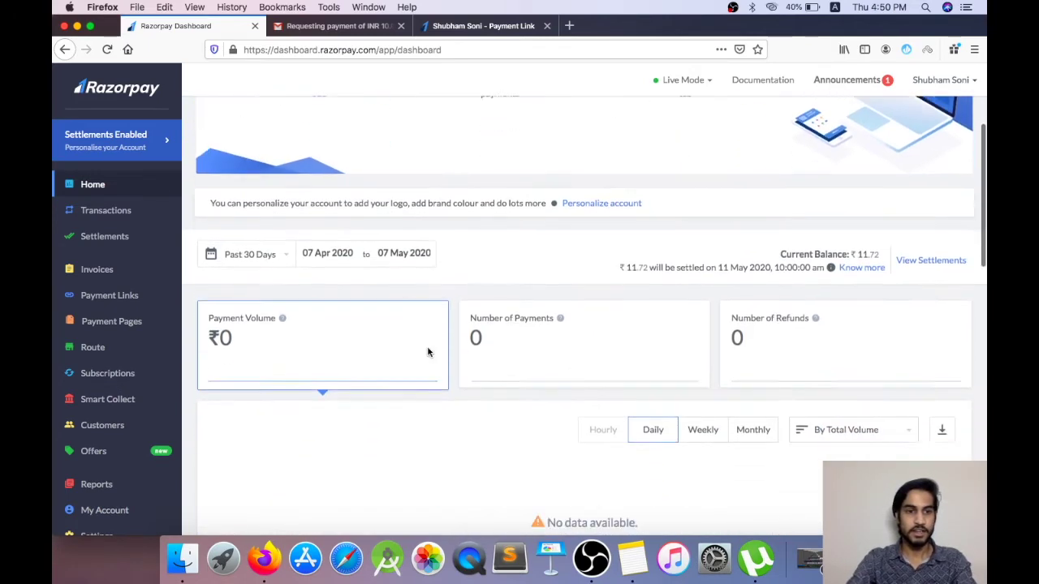
Step: Open Route, go through its intro slides, and view its empty payments list
click(95, 349)
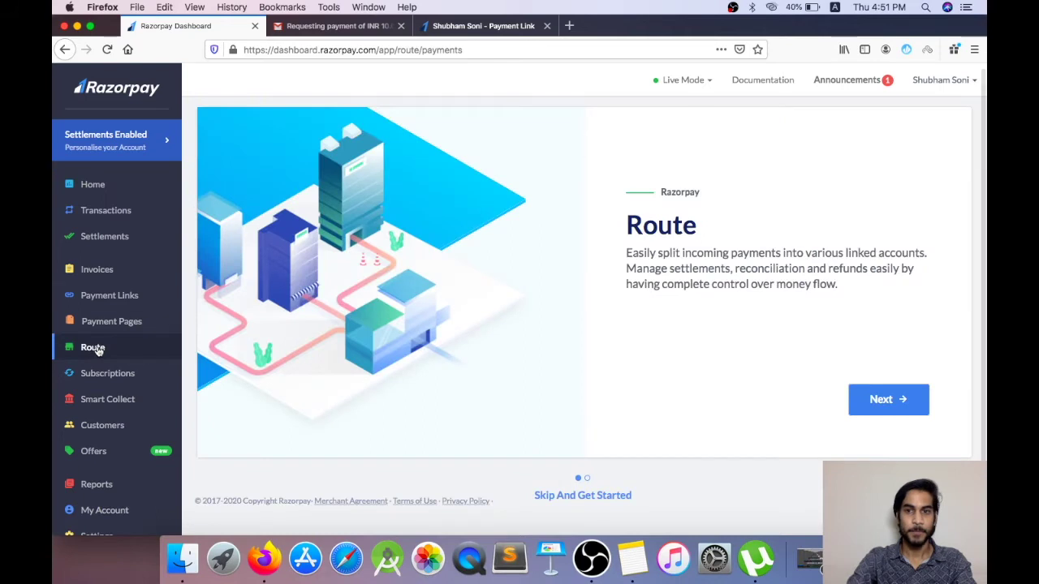
click(889, 400)
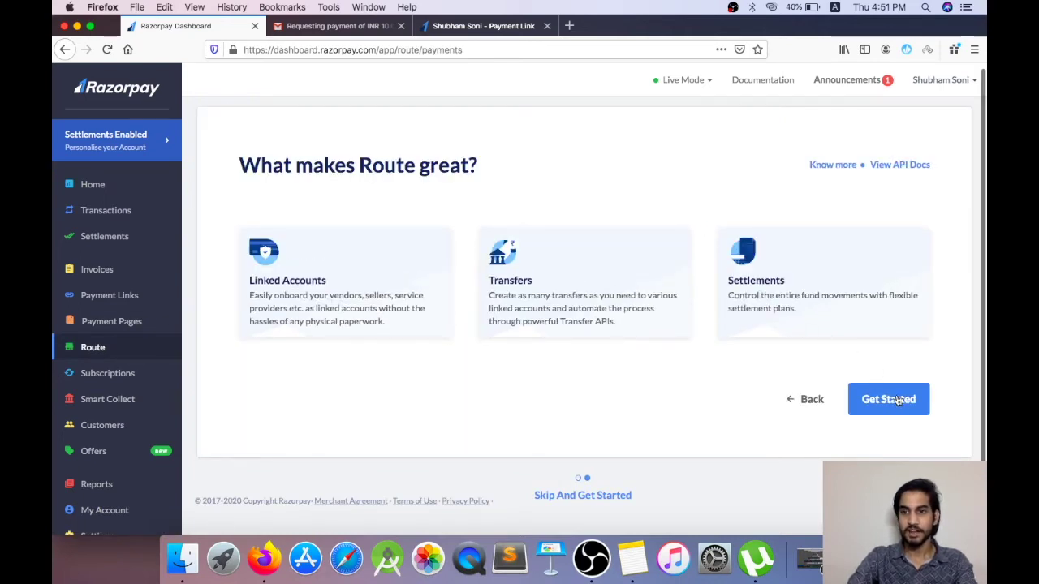
click(898, 404)
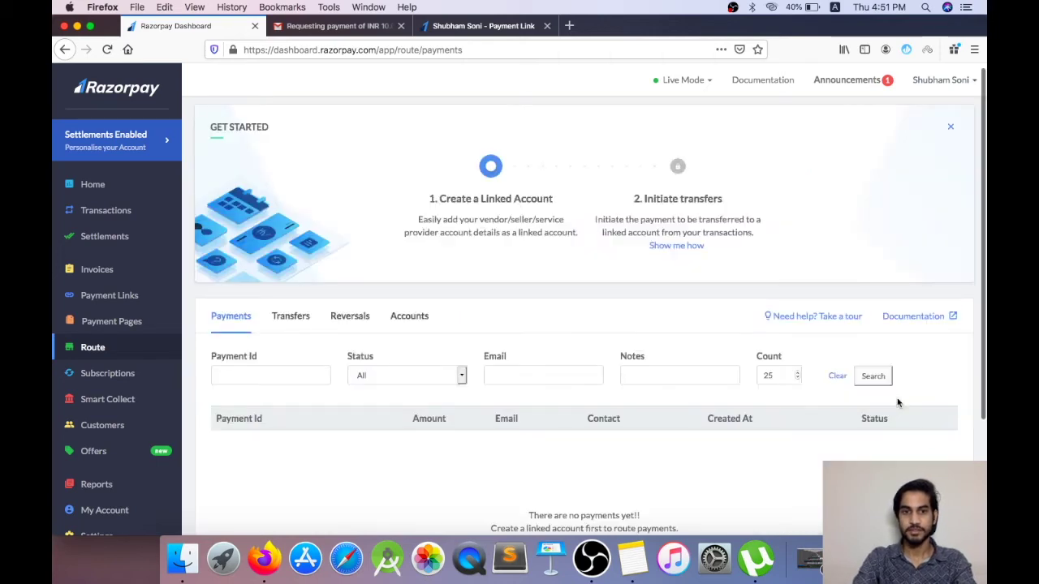
scroll(725, 317, down, 1)
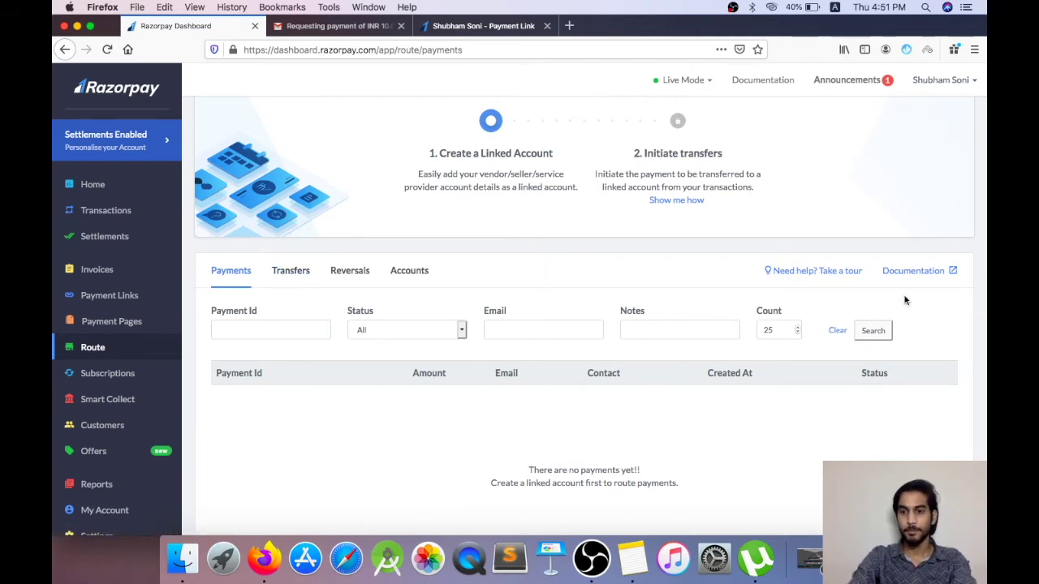
scroll(907, 300, down, 3)
Step: Bring up the Need help? support options, then return to Home
click(934, 500)
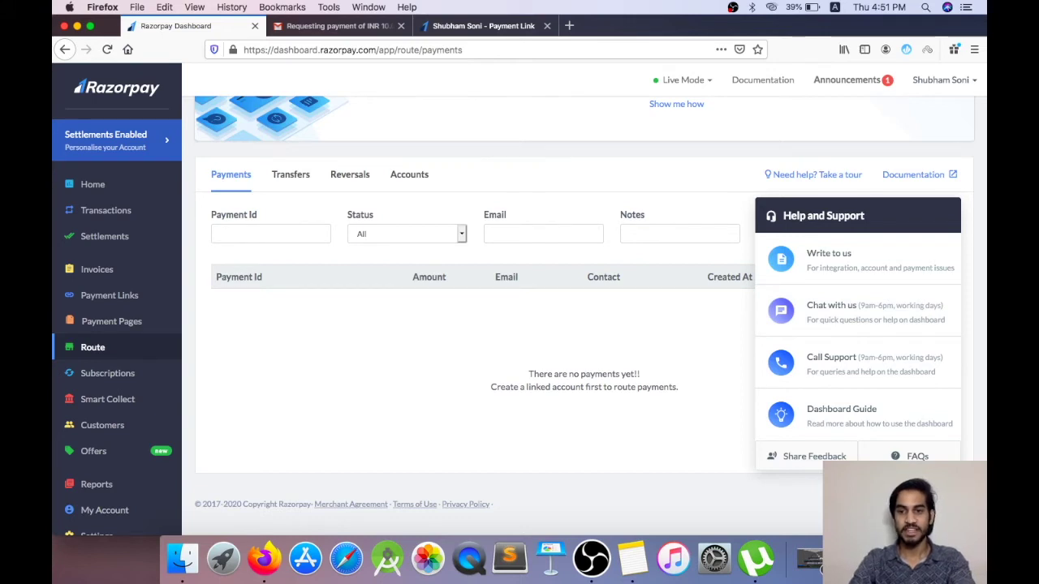
scroll(691, 397, up, 4)
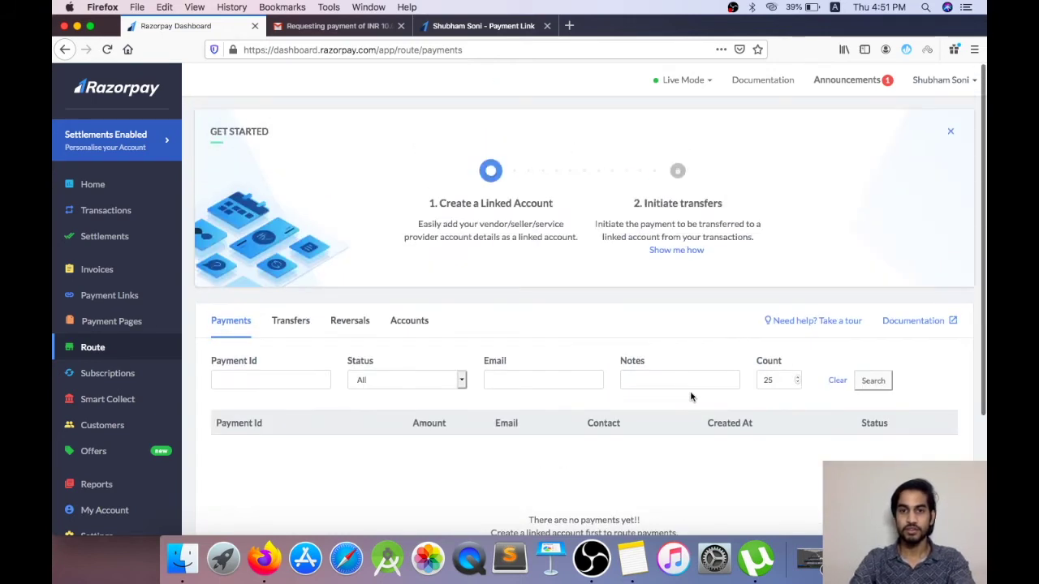
click(101, 192)
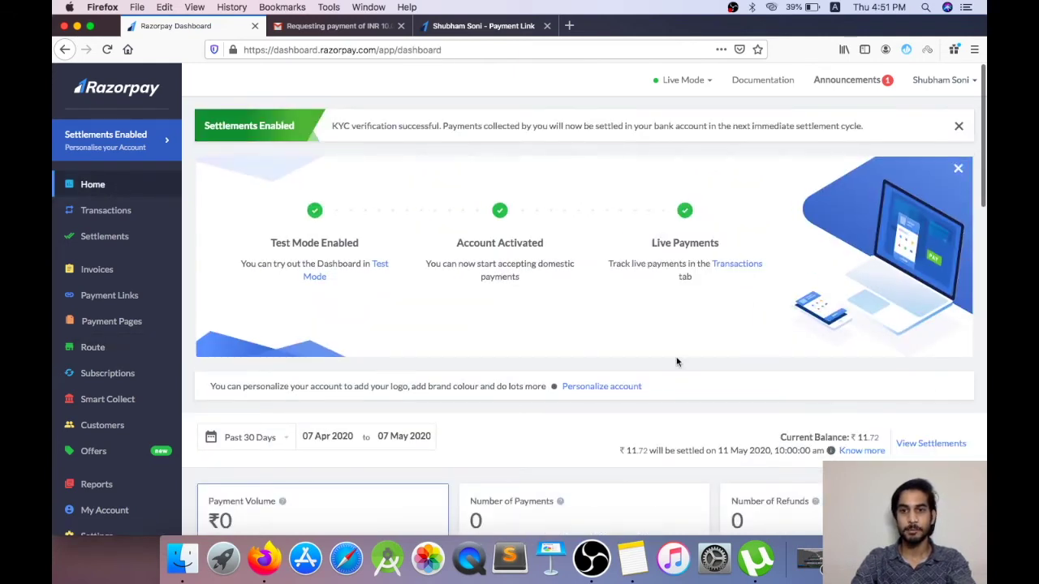
Step: Scroll through the Home overview, then go to Smart Collect's virtual accounts list
scroll(677, 362, down, 2)
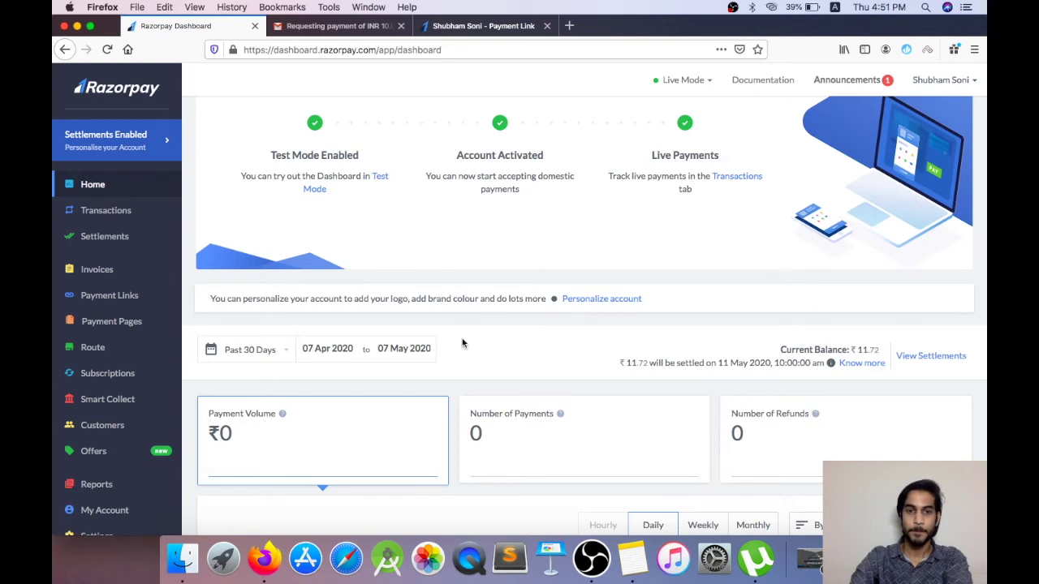
scroll(466, 378, down, 3)
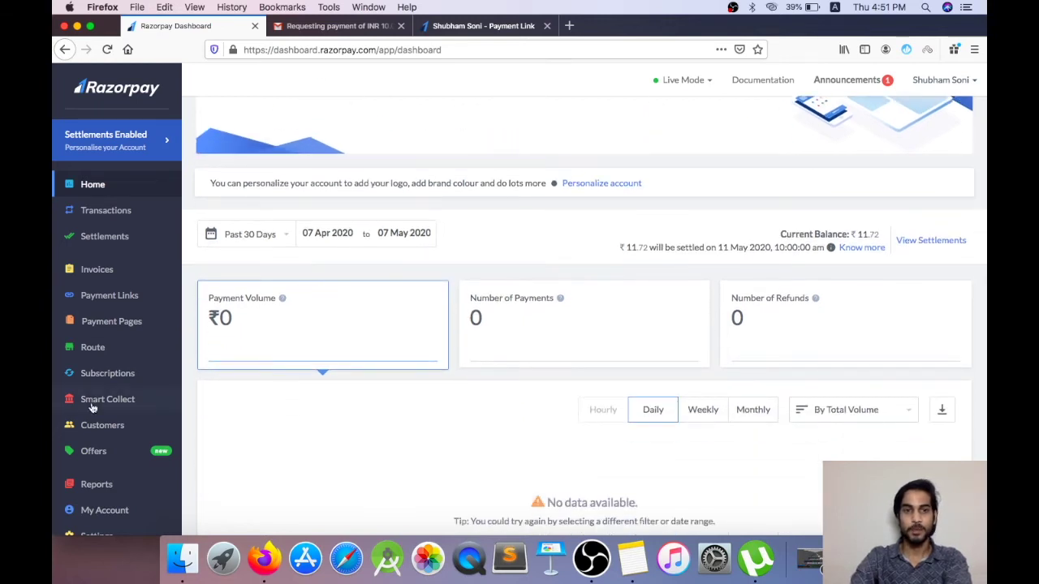
scroll(446, 398, down, 1)
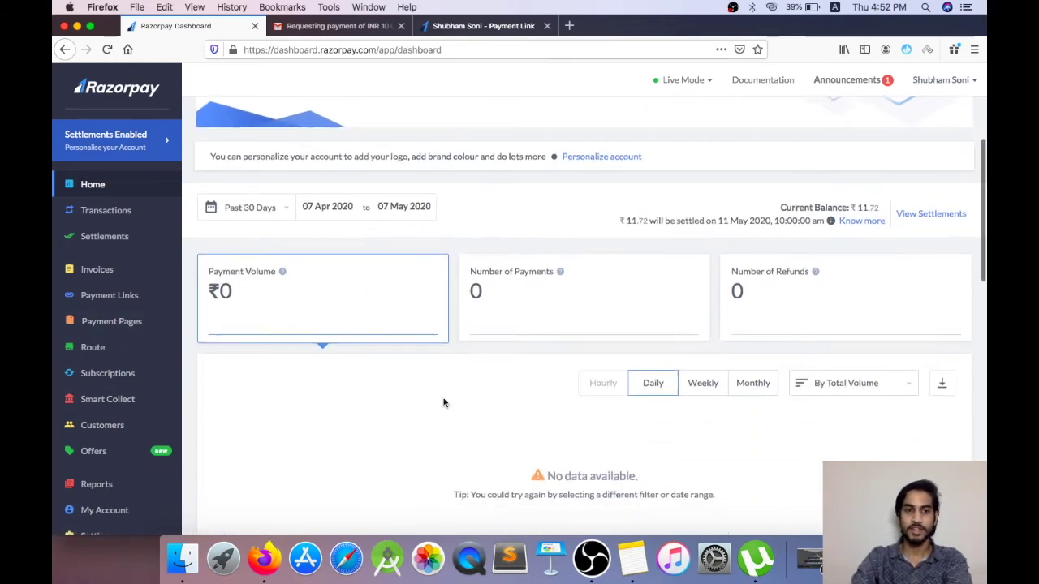
scroll(443, 402, down, 1)
scroll(105, 401, down, 1)
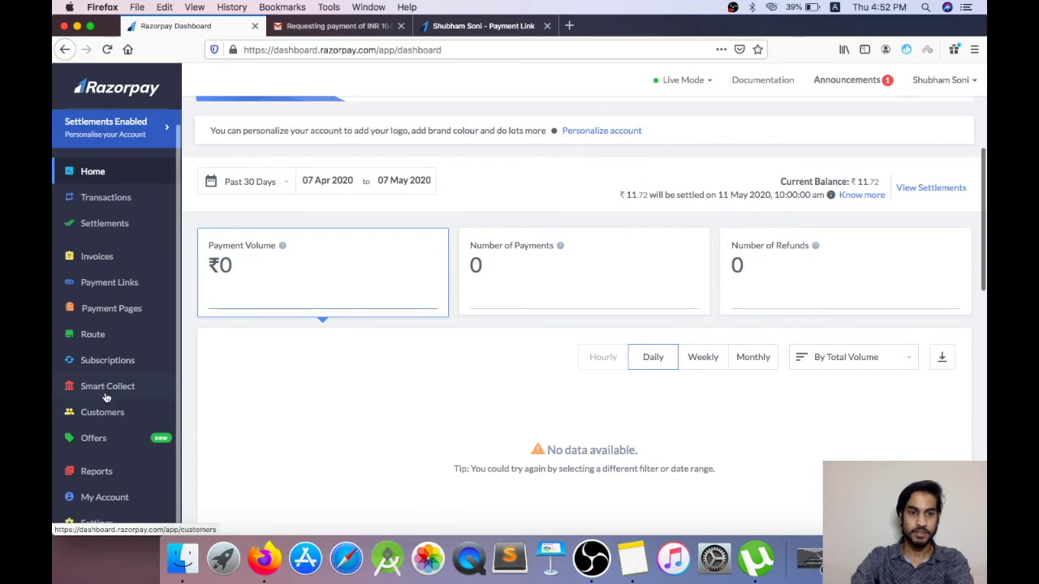
click(106, 387)
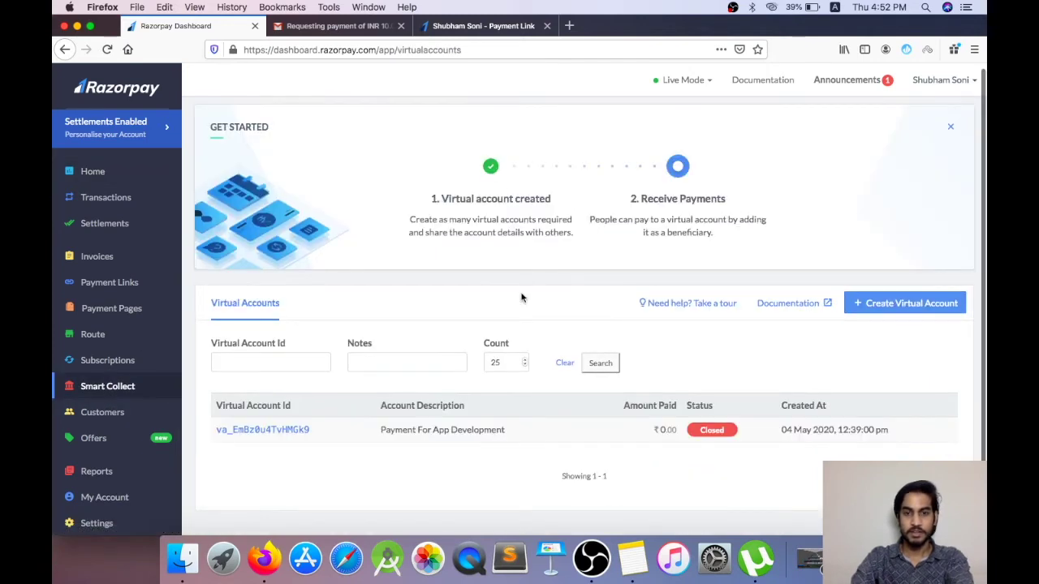
Step: Begin a new virtual account for the first existing customer, then cancel it unsubmitted
scroll(521, 298, down, 1)
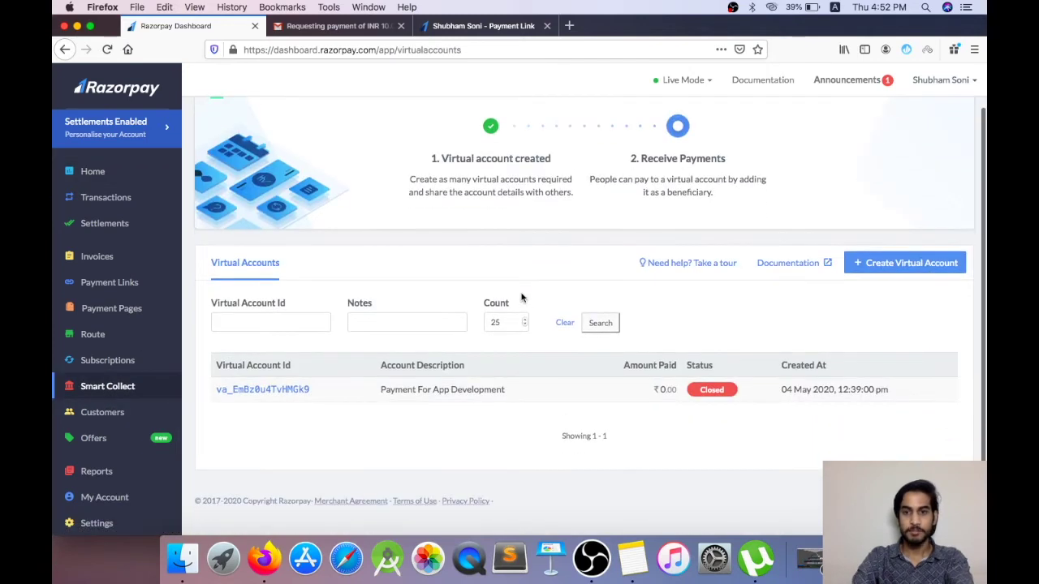
click(913, 264)
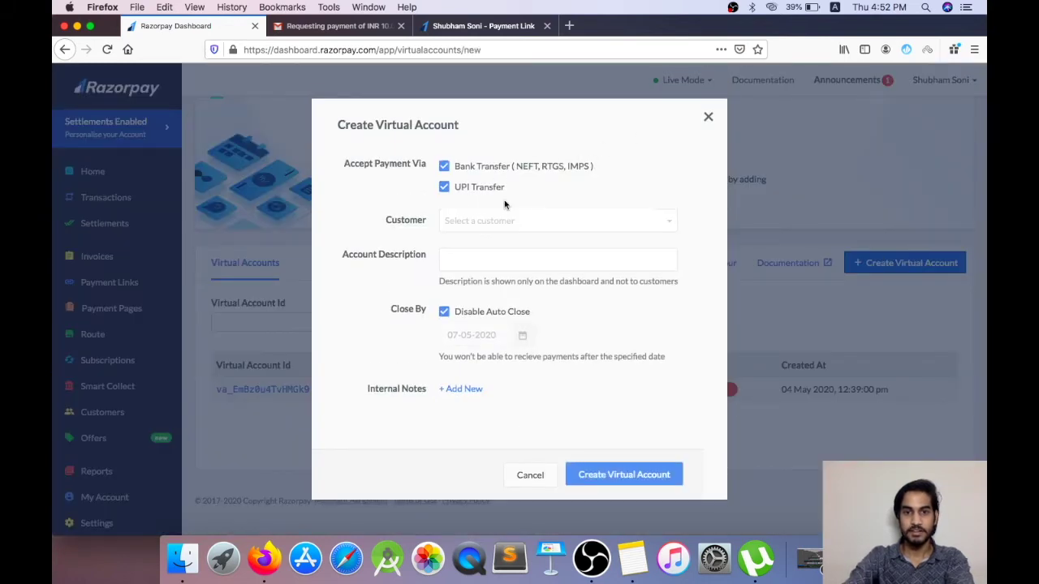
click(544, 228)
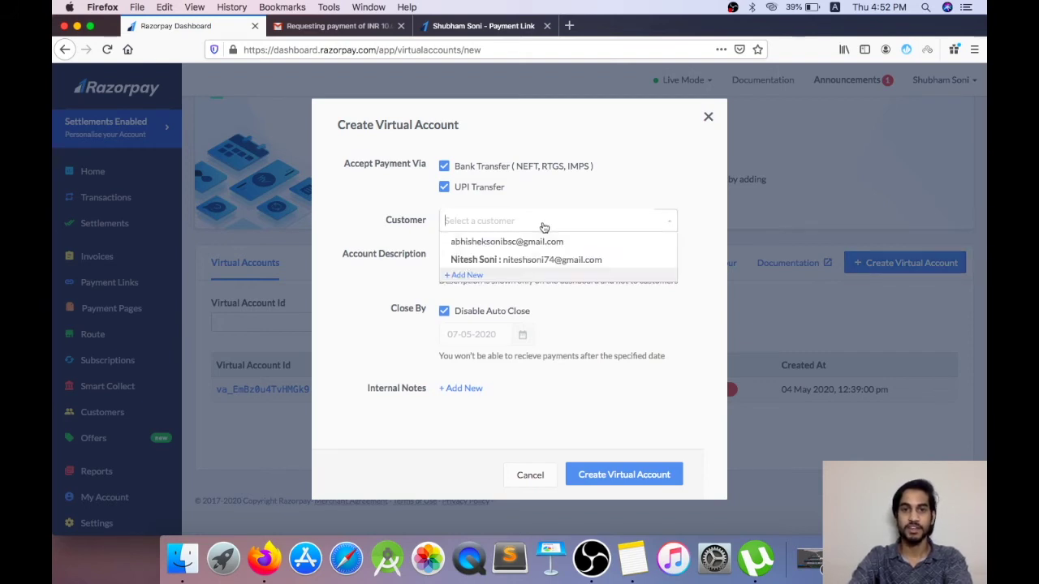
click(535, 241)
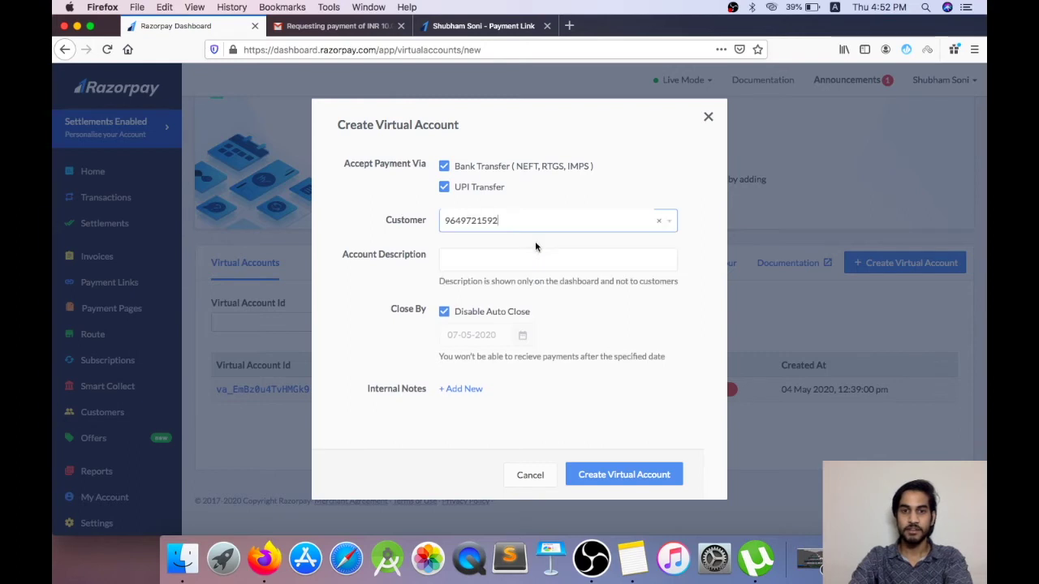
click(512, 258)
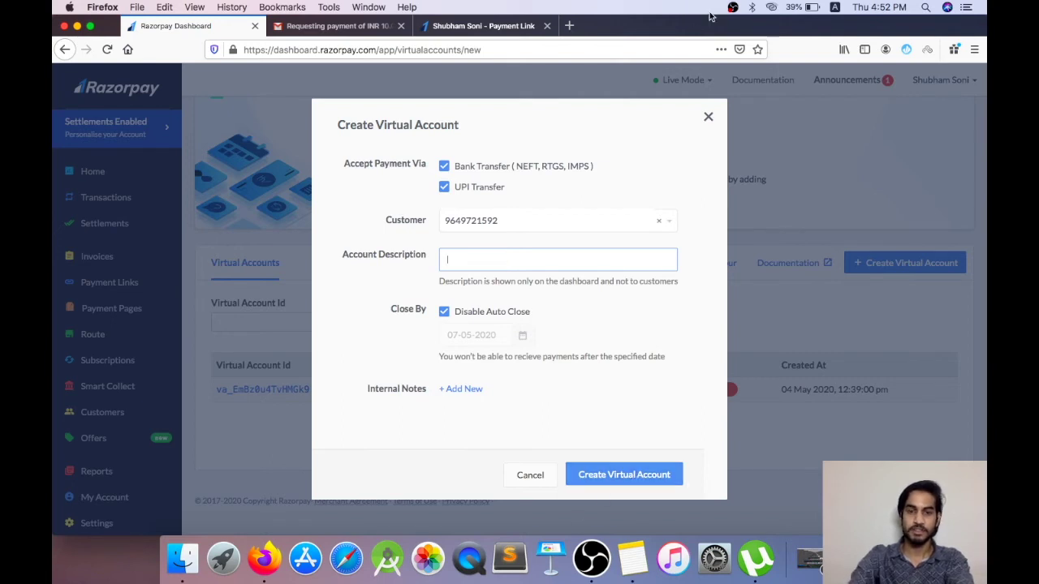
click(707, 119)
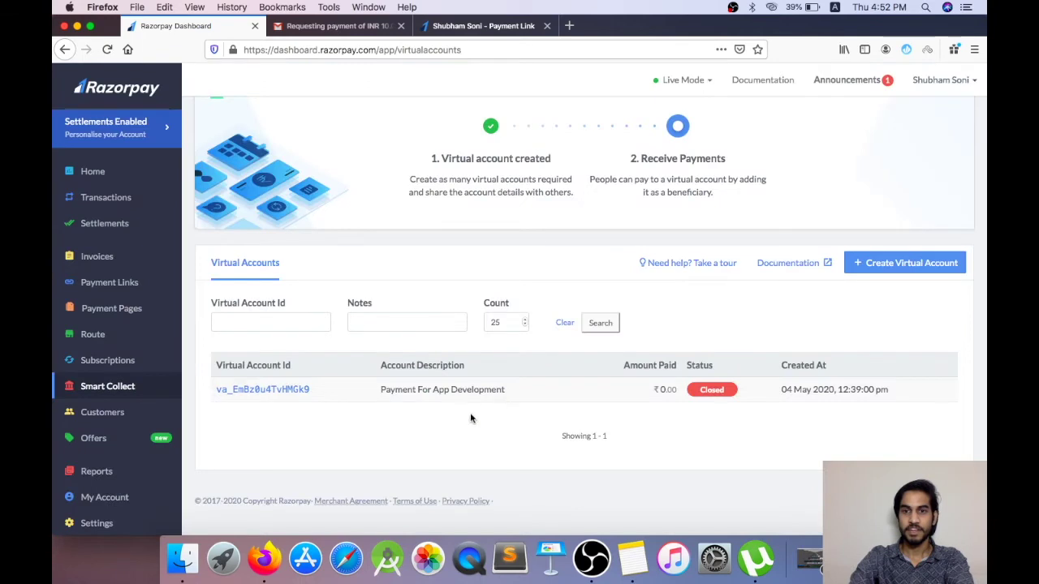
Step: Add a new customer with their name, e-mail address and contact number
click(103, 413)
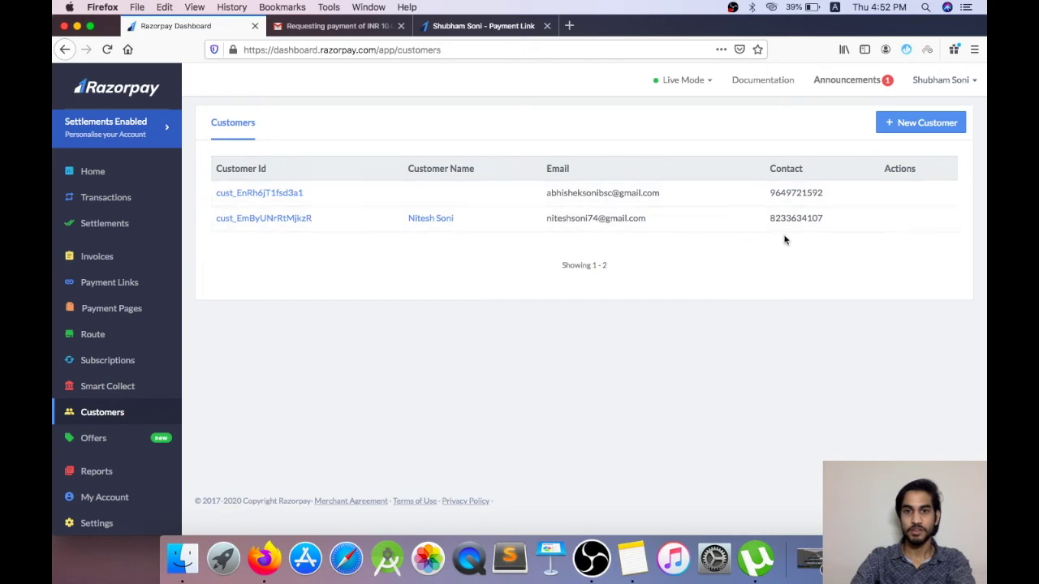
click(933, 128)
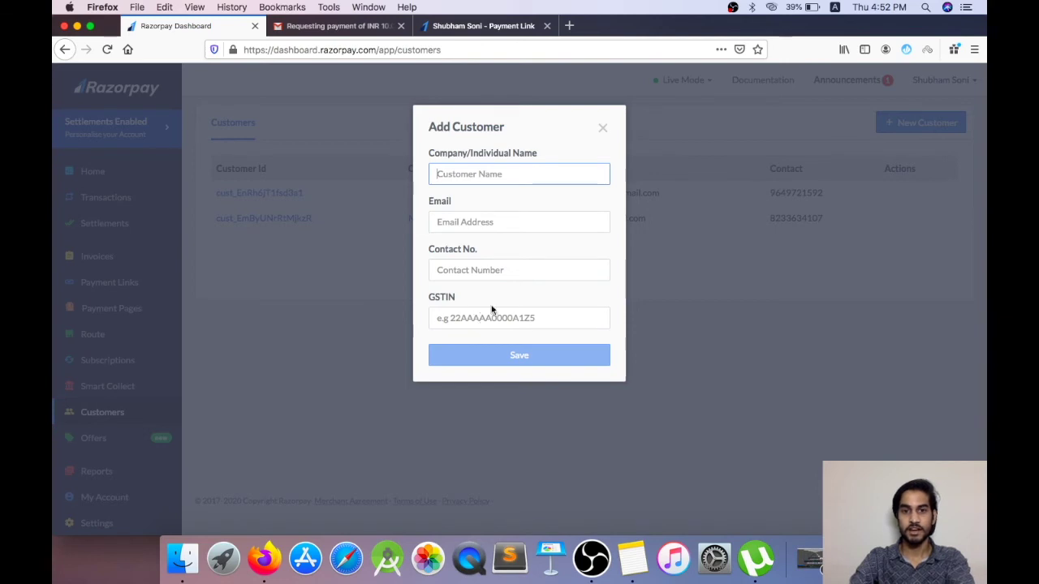
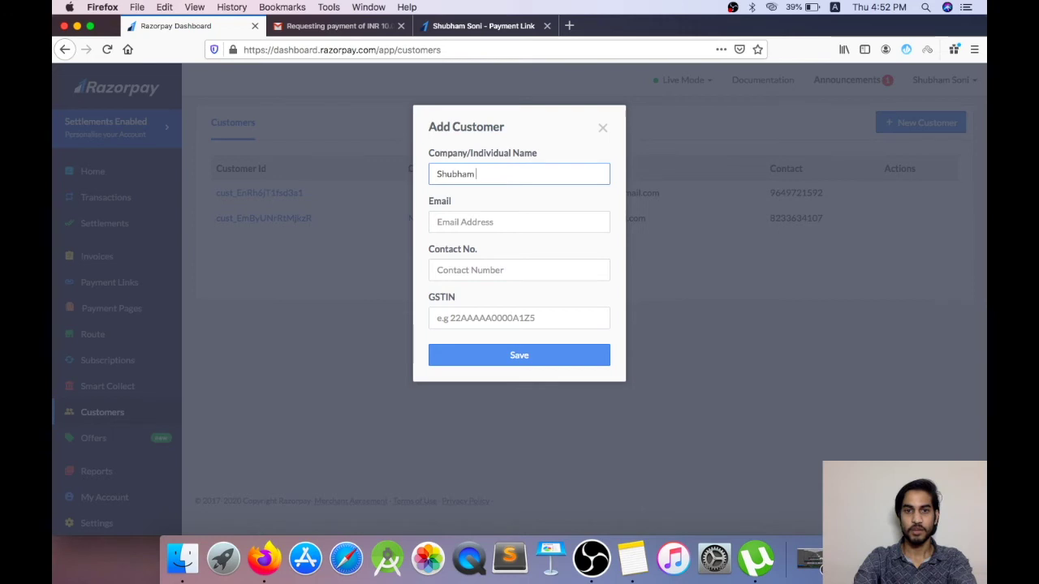
click(477, 219)
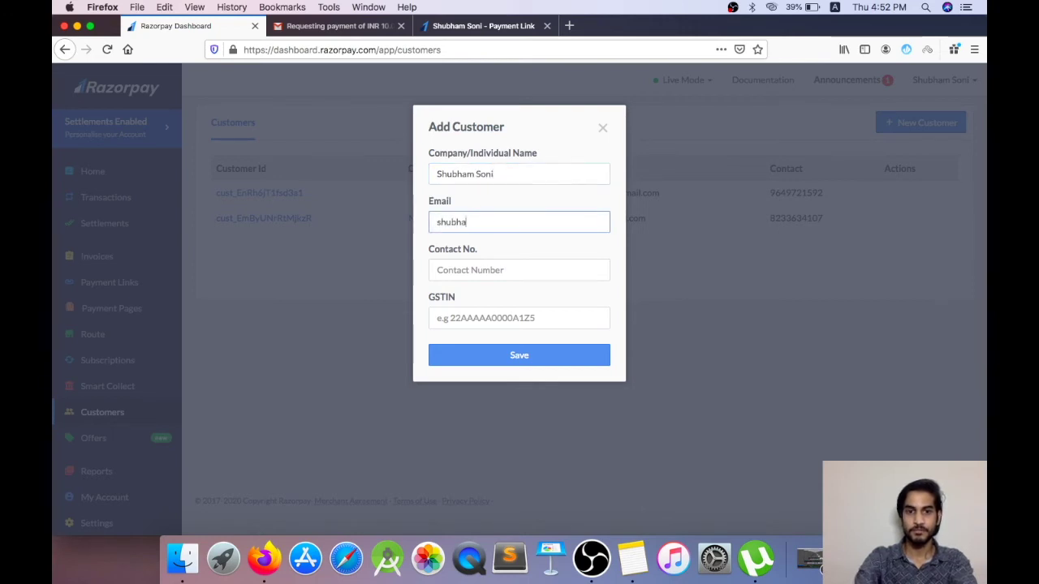
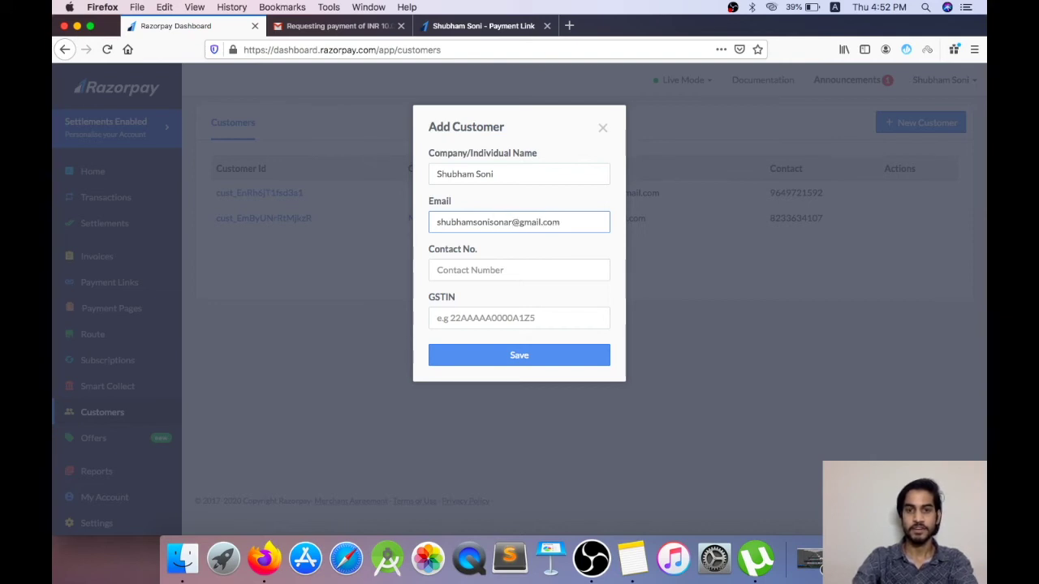
click(457, 270)
text(76000)
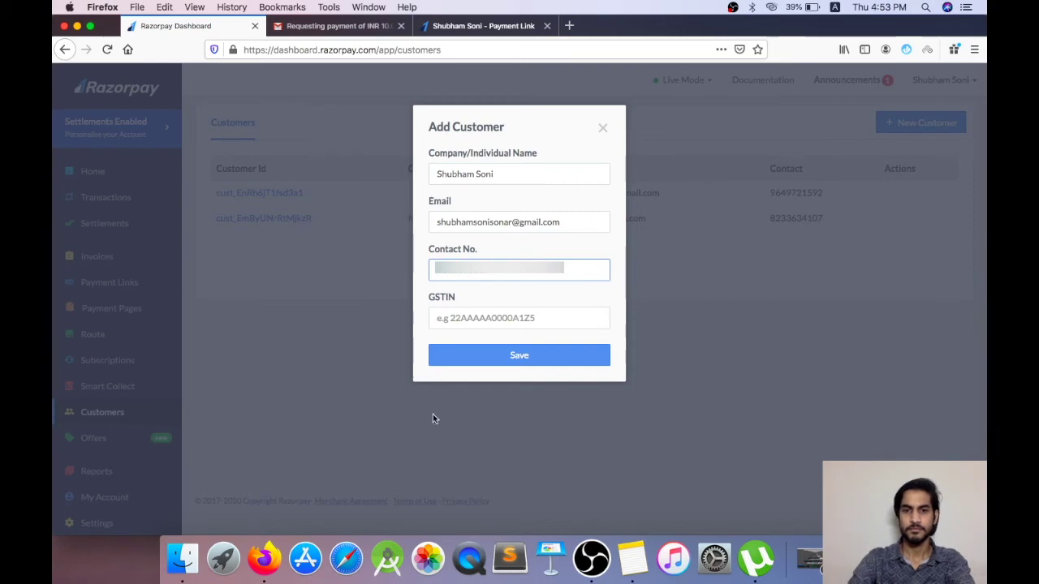
click(500, 362)
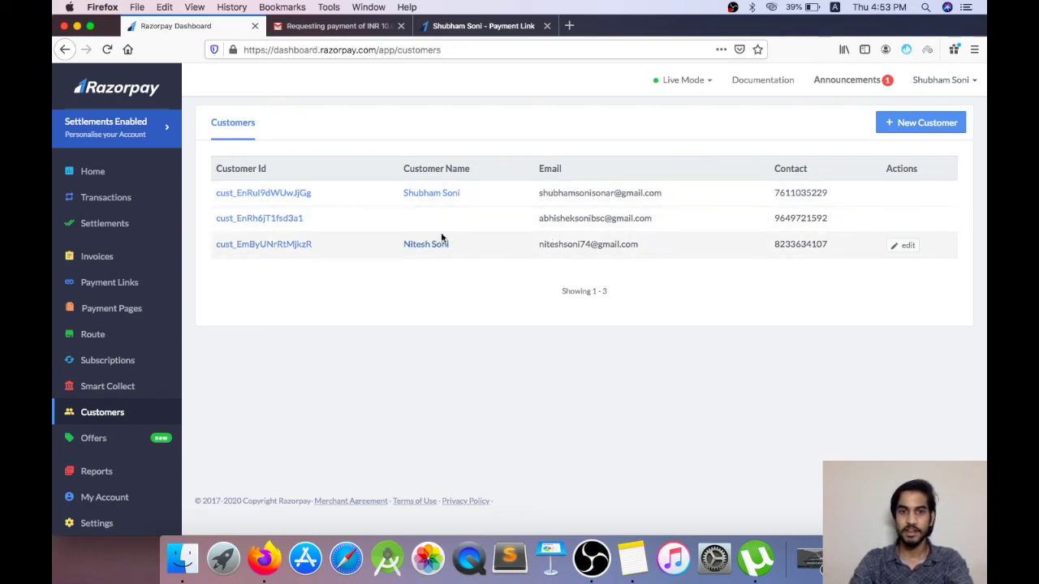
Step: Give the unnamed existing customer a name and save it
click(907, 221)
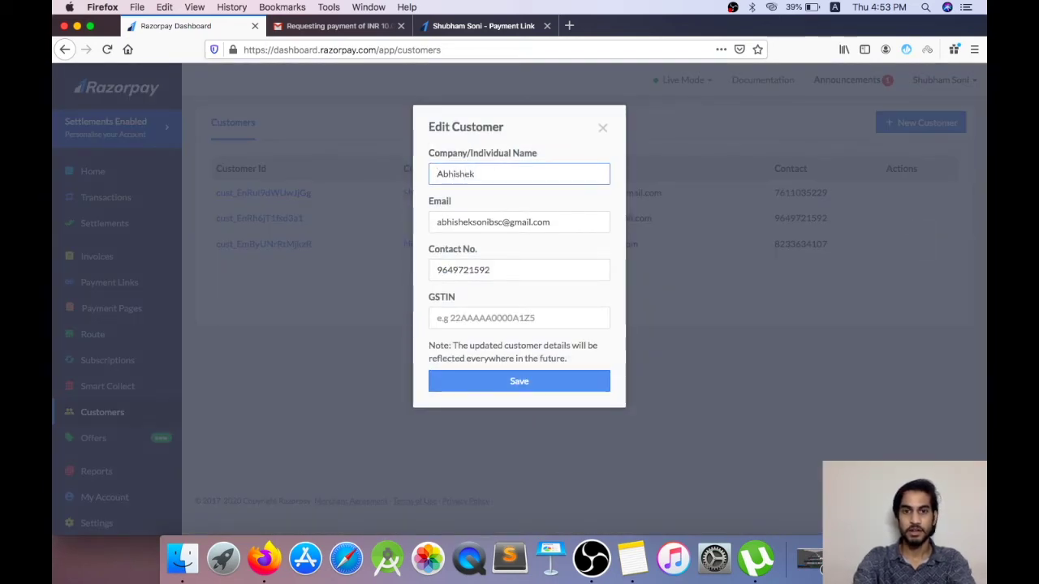
click(559, 382)
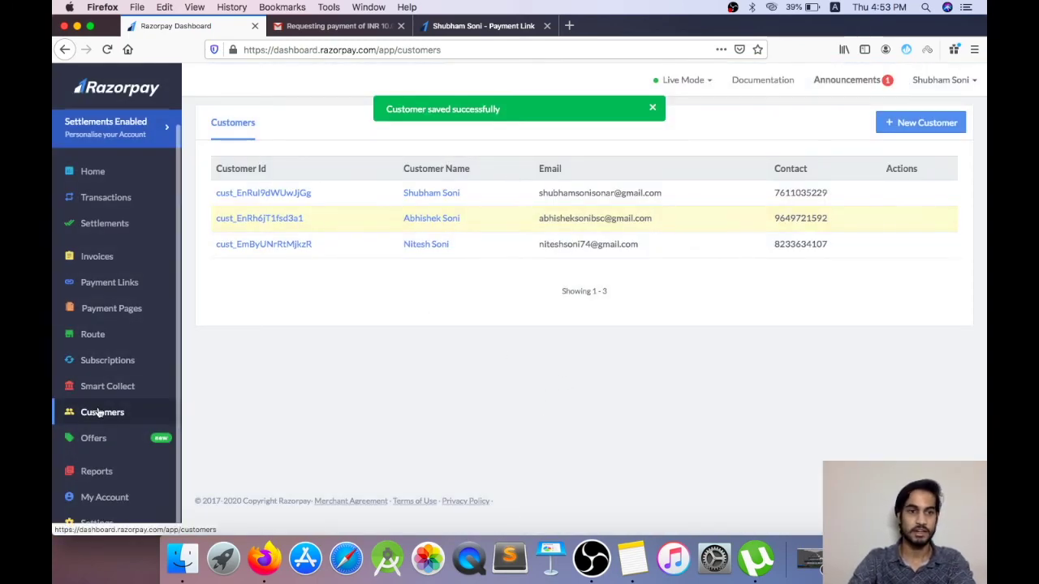
click(120, 360)
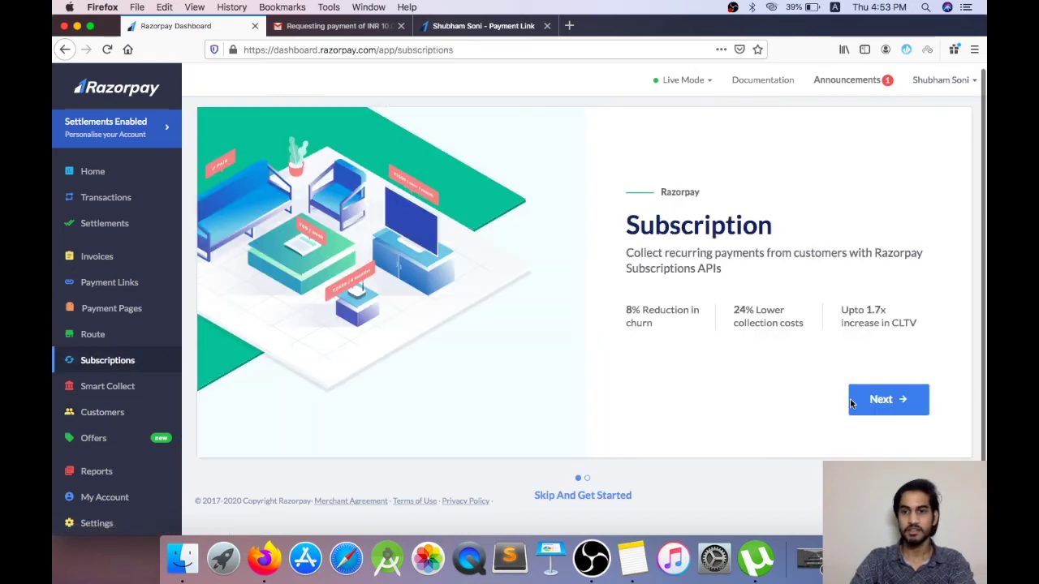
Step: Go through the Subscriptions intro slides, glance at Offers, then open Reports
click(901, 406)
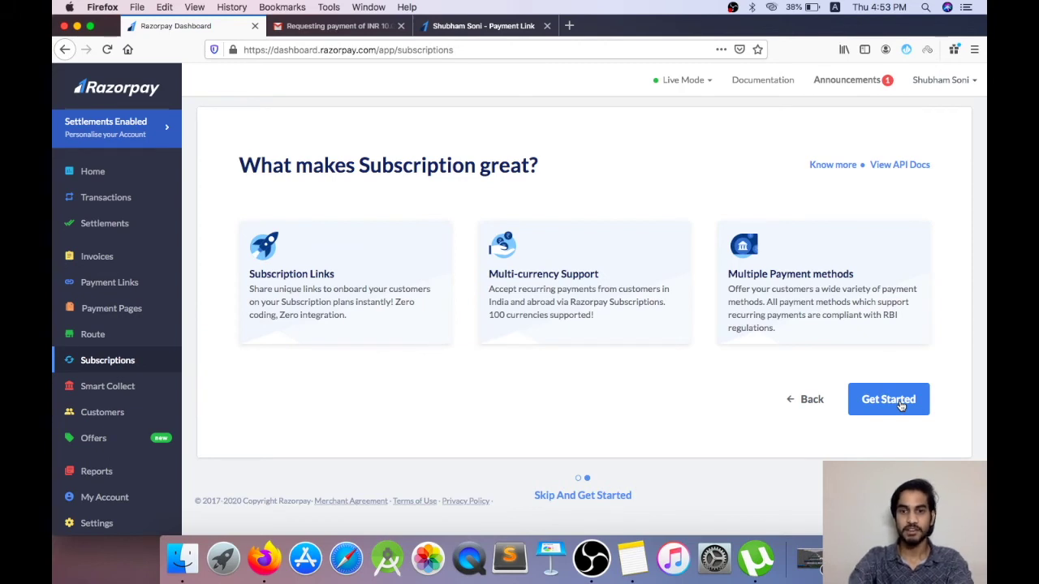
click(901, 405)
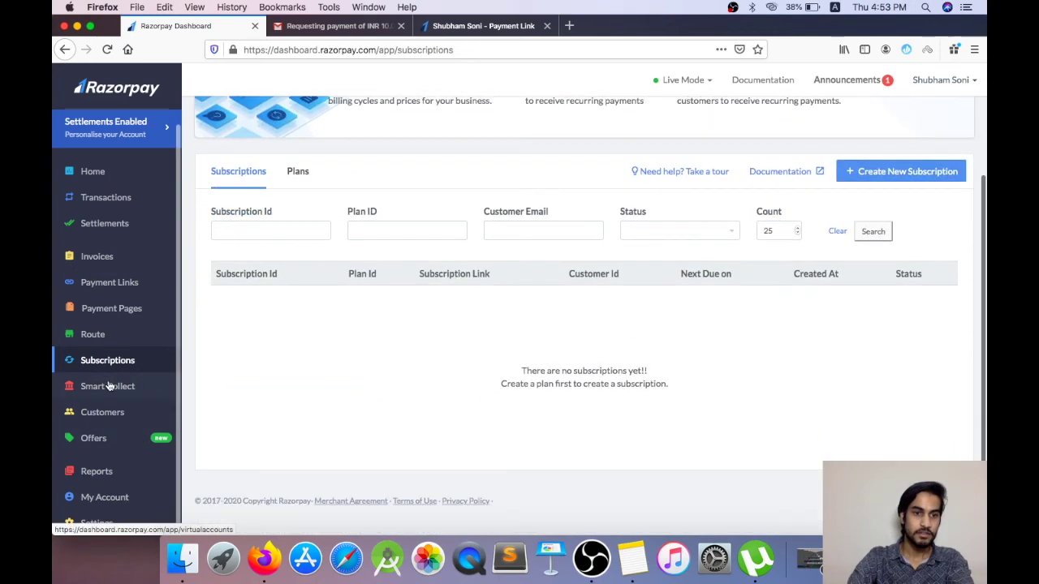
click(94, 439)
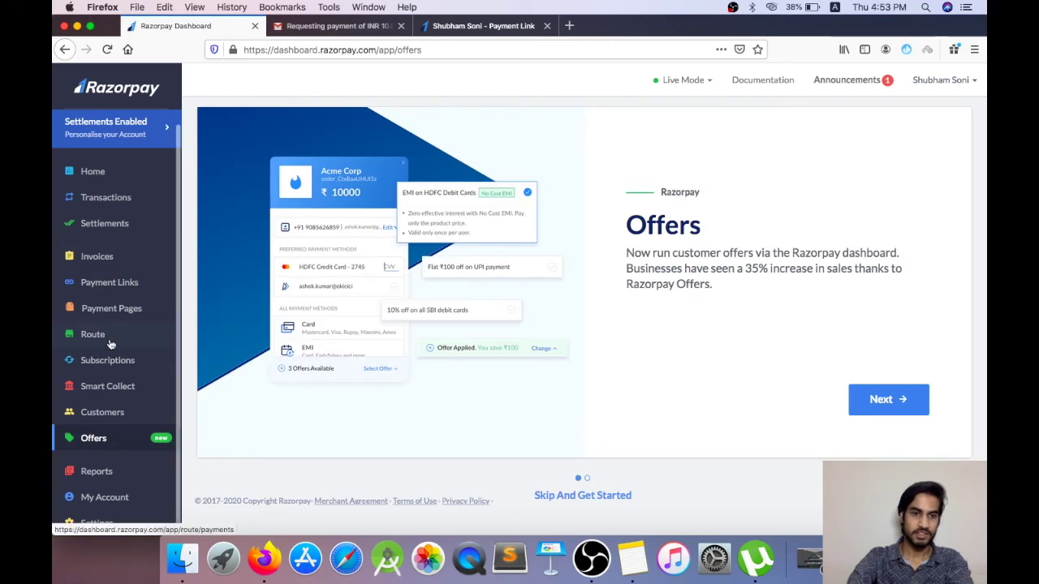
click(93, 484)
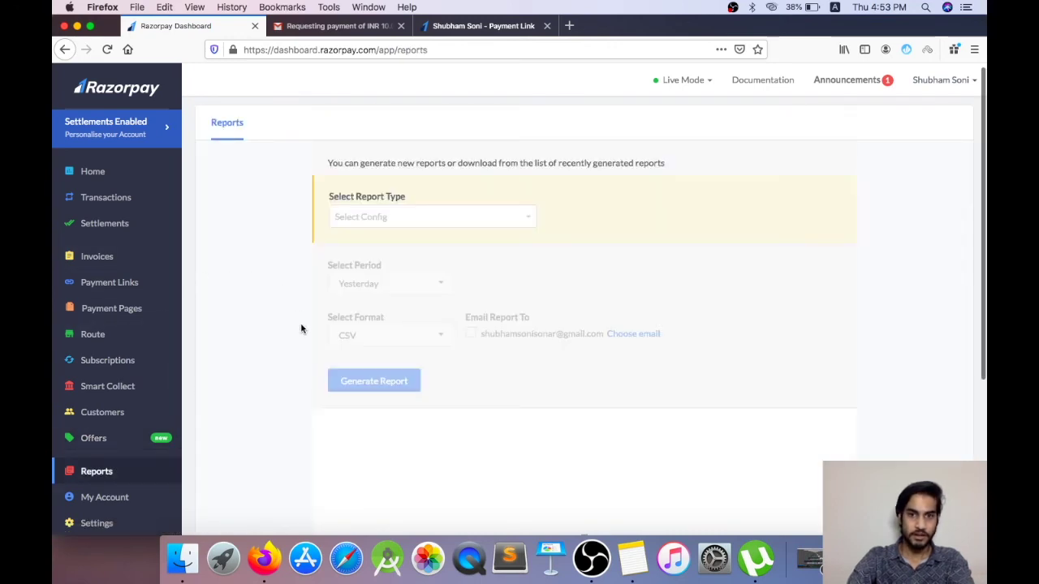
Step: Generate a daily Settlements report in CSV format for the default date
click(429, 224)
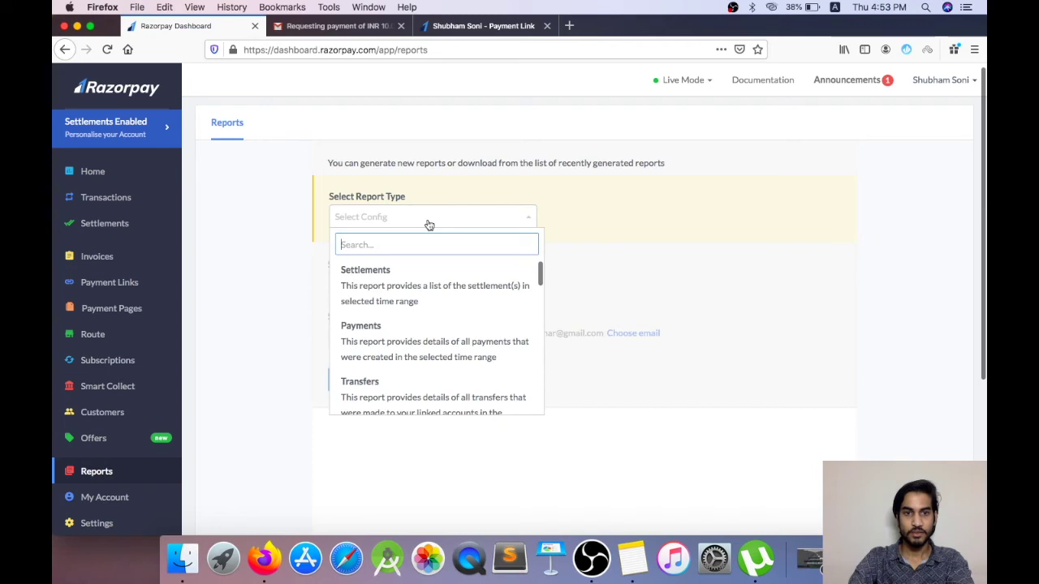
click(429, 223)
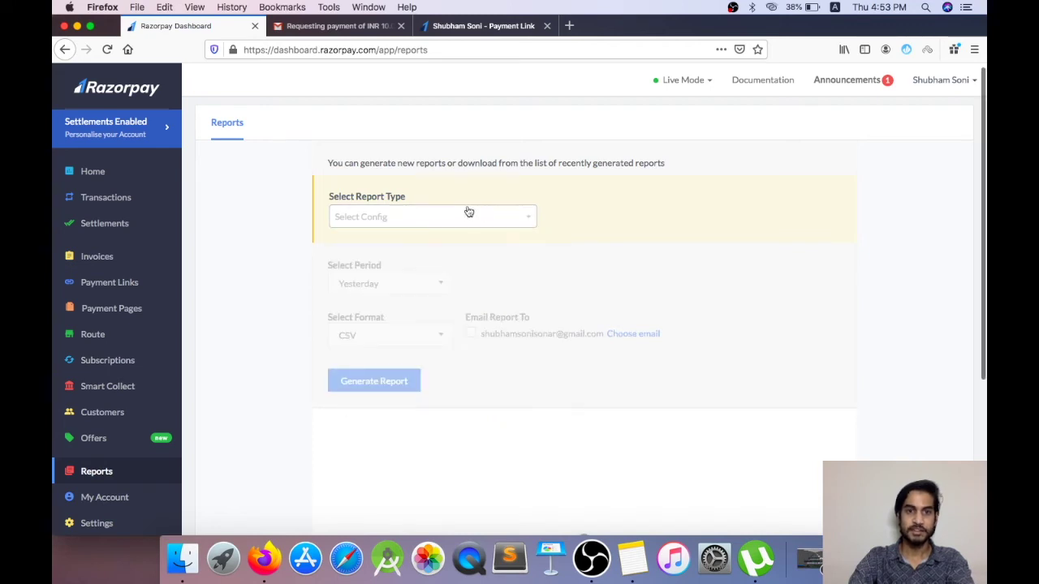
click(451, 224)
scroll(418, 301, down, 2)
scroll(418, 301, up, 2)
click(396, 297)
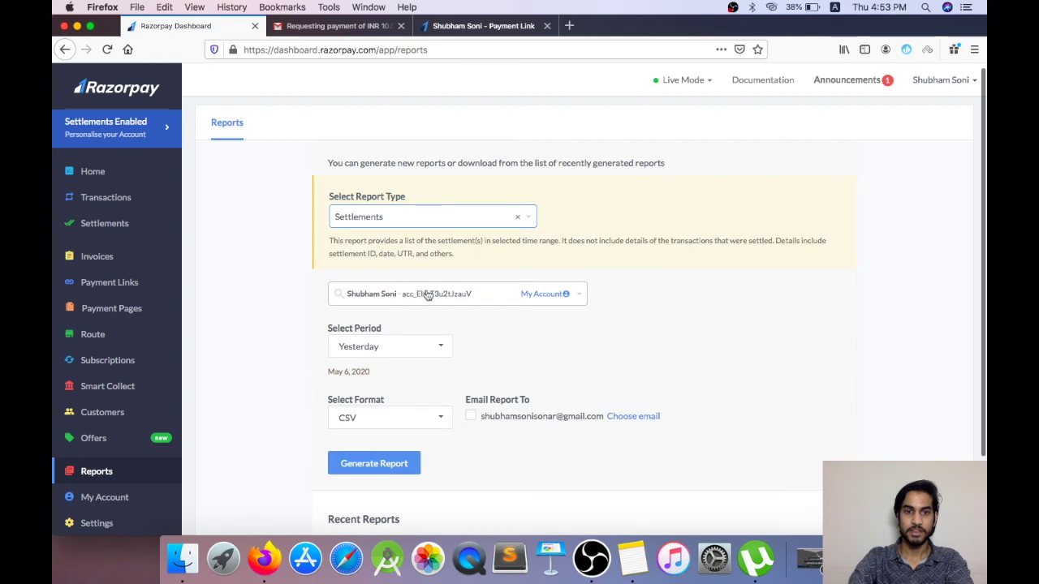
scroll(456, 301, down, 1)
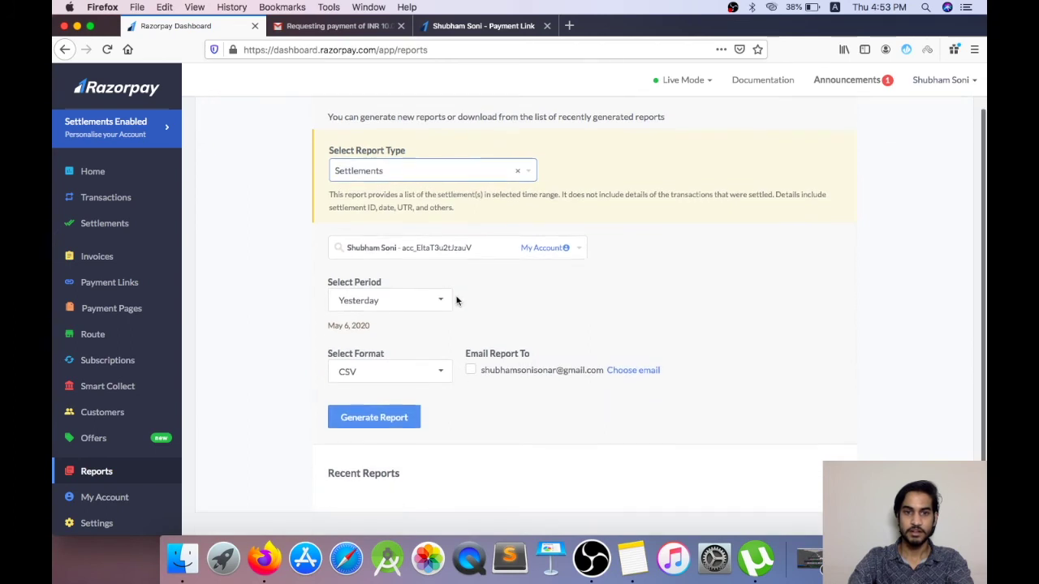
click(403, 300)
click(399, 312)
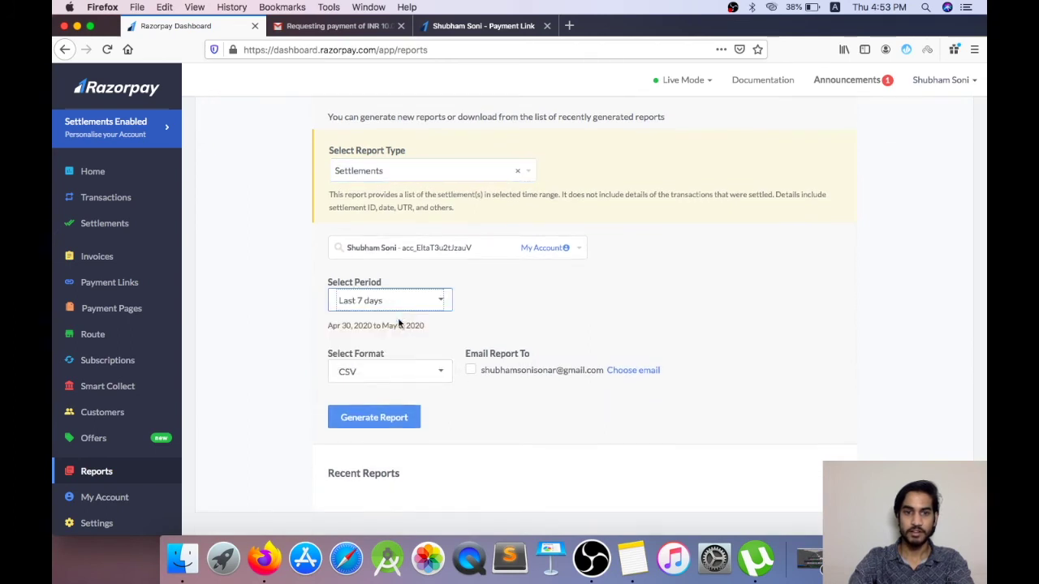
click(388, 297)
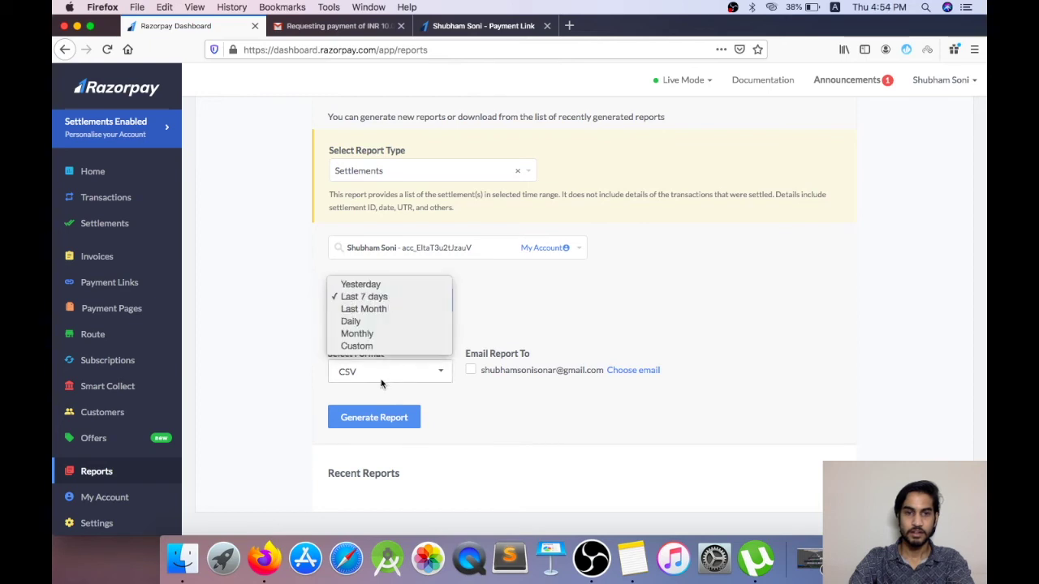
click(383, 323)
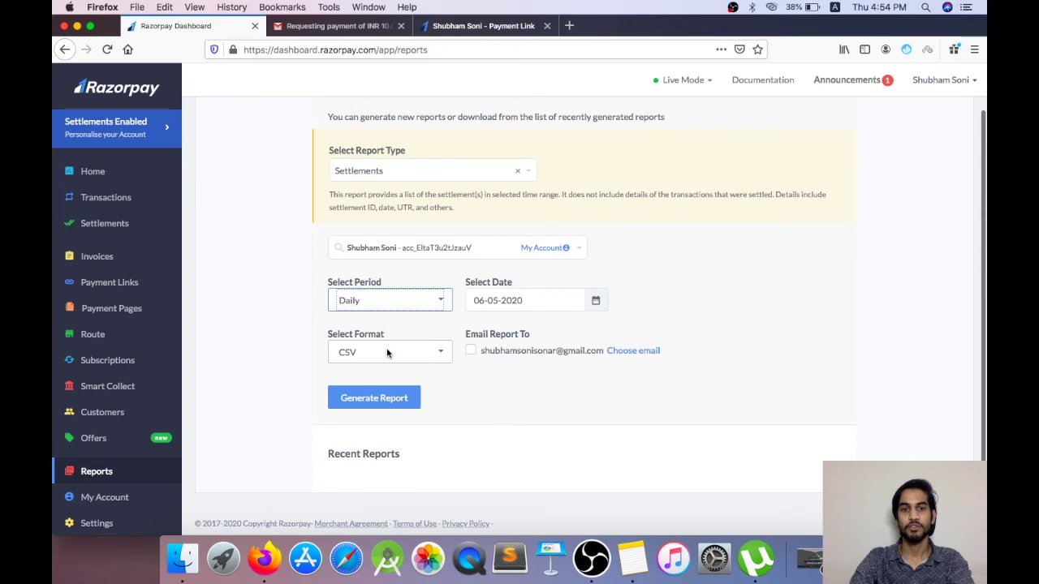
click(386, 353)
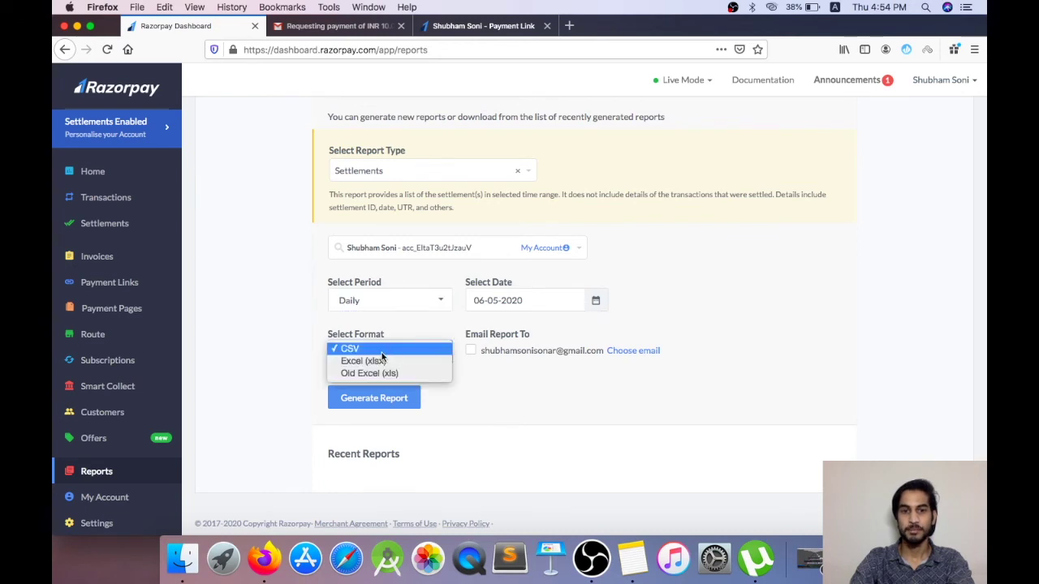
click(425, 349)
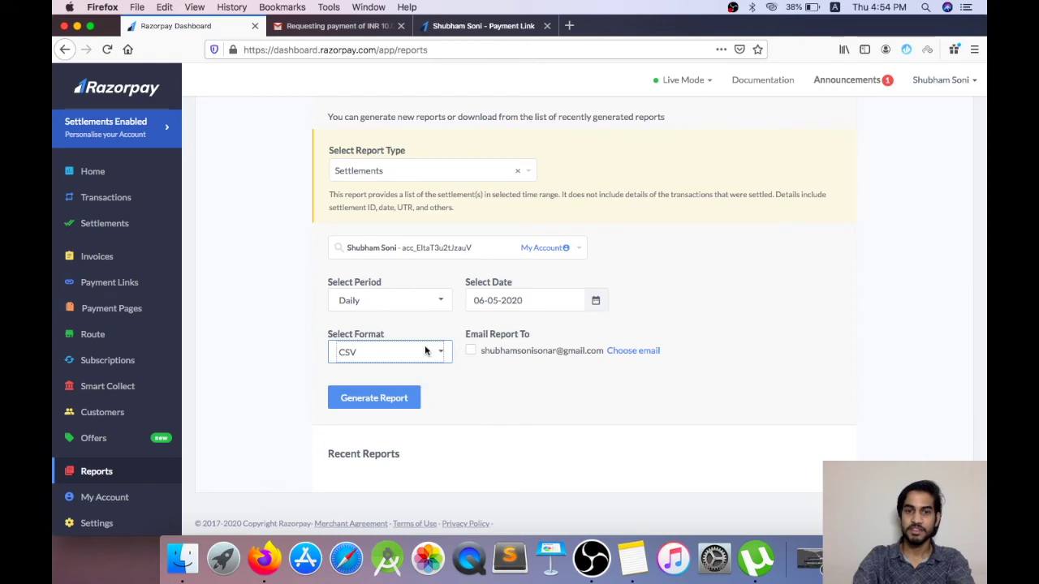
click(387, 405)
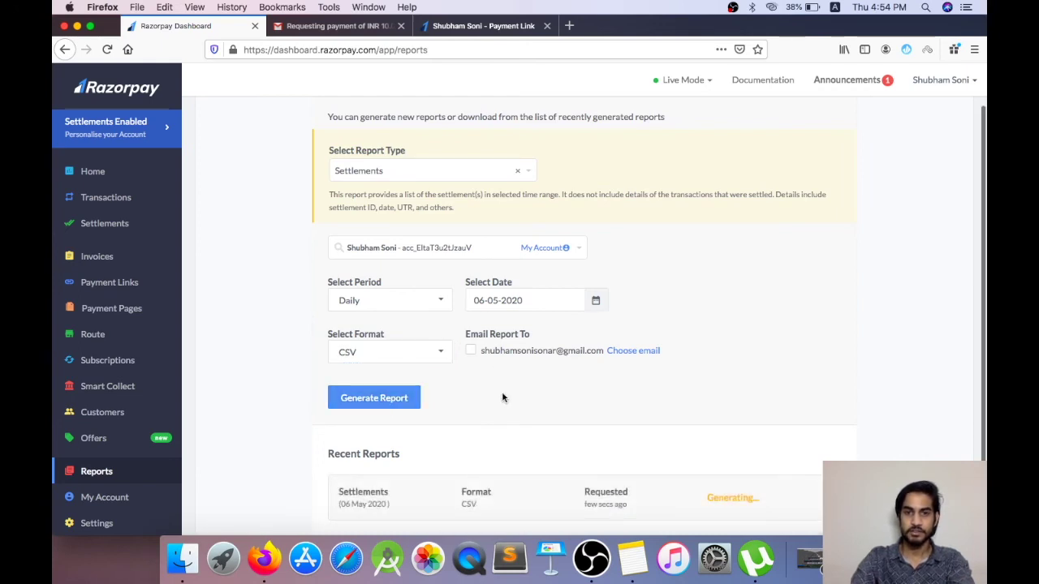
Step: Regenerate the Settlements report for 07-05-2020 and review the Recent Reports list
scroll(502, 397, down, 2)
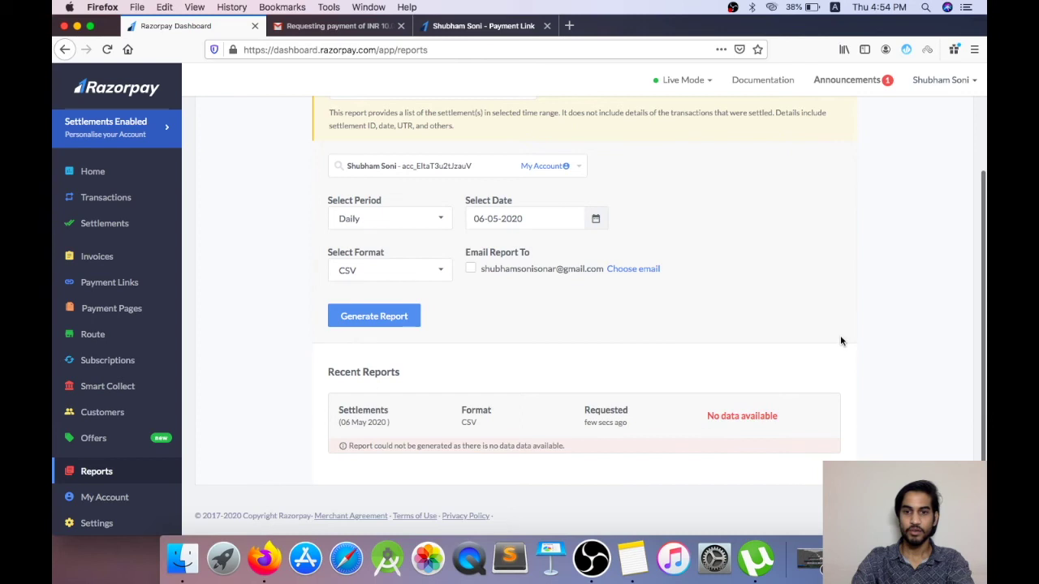
scroll(648, 349, up, 3)
click(545, 360)
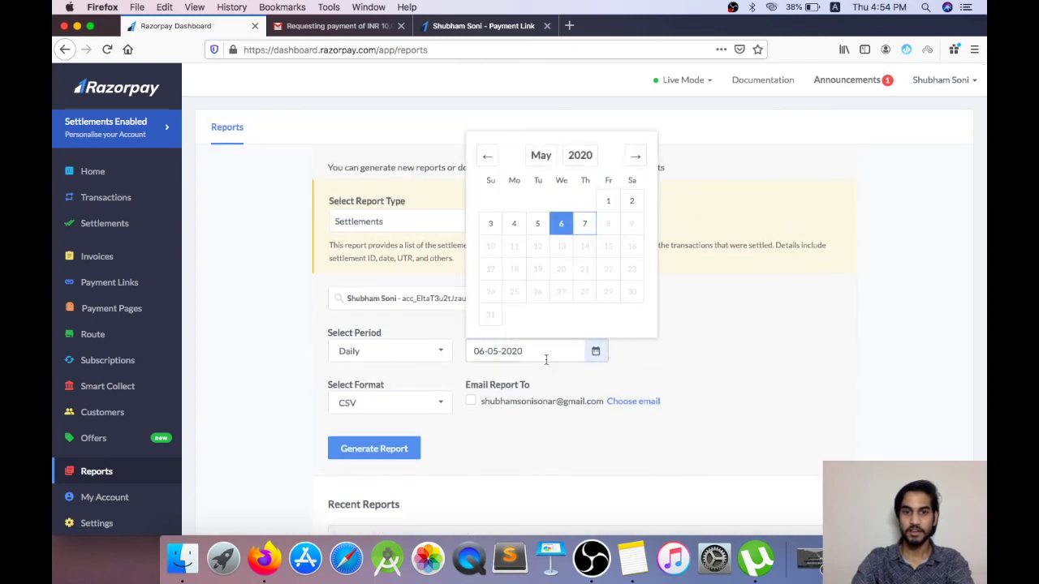
click(584, 230)
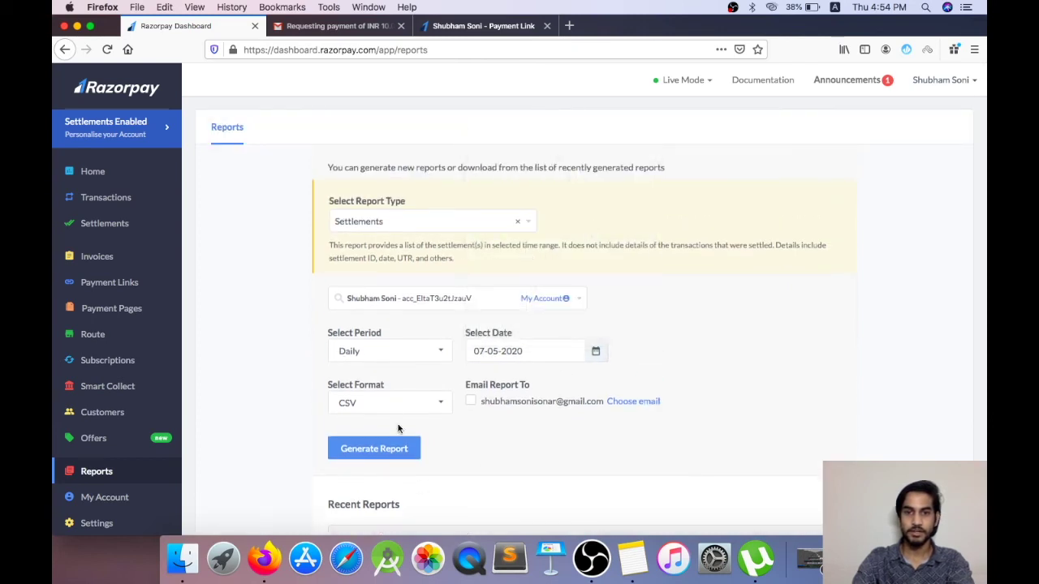
click(376, 450)
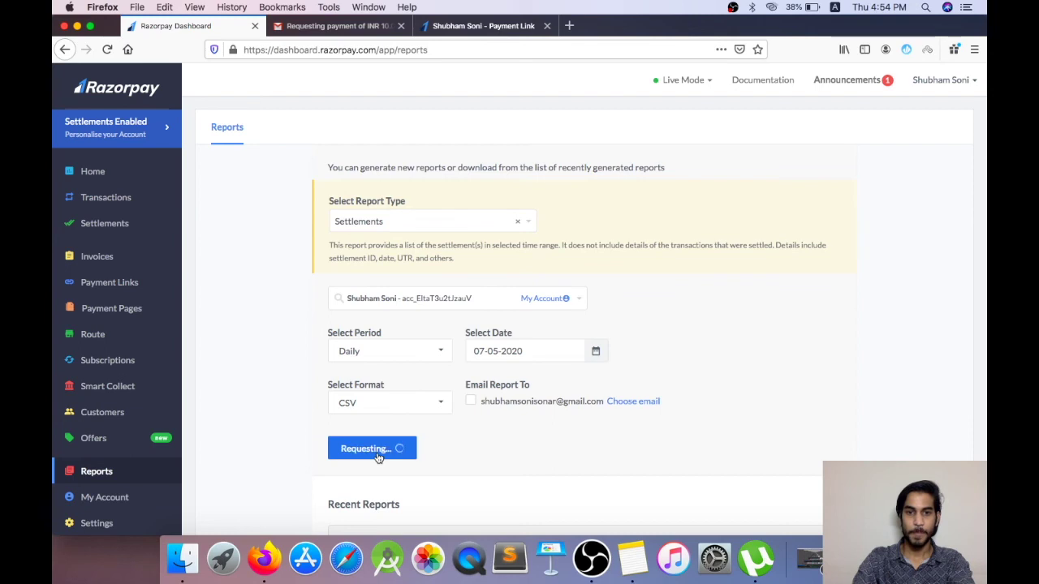
scroll(511, 395, down, 2)
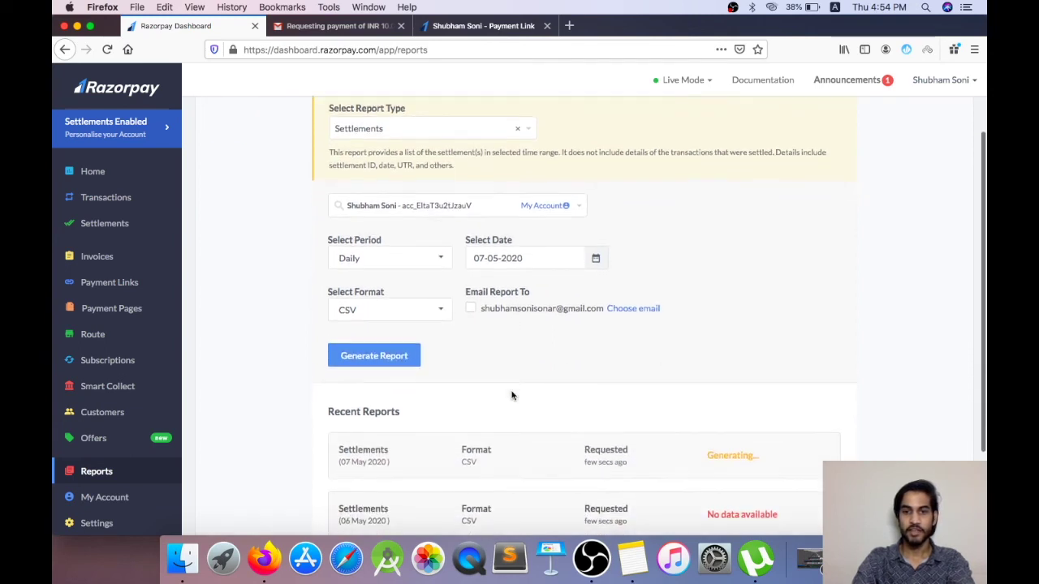
scroll(511, 395, down, 2)
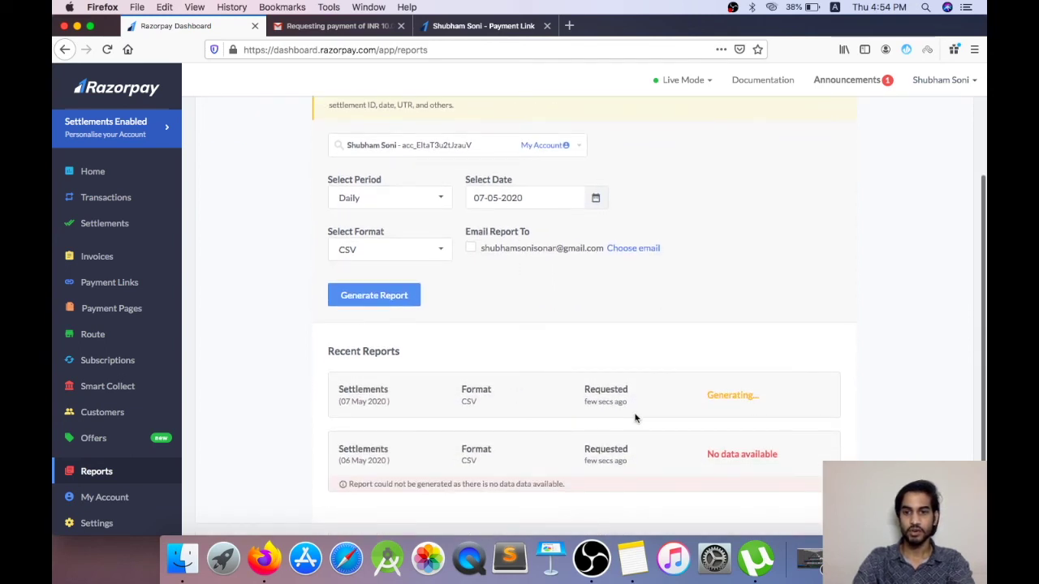
scroll(522, 439, up, 4)
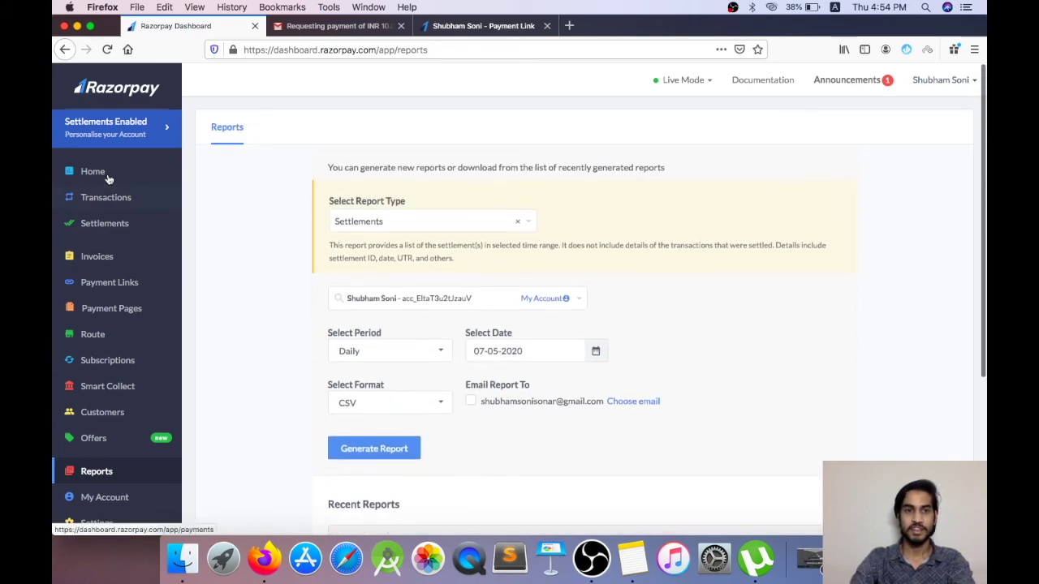
scroll(135, 336, down, 2)
scroll(102, 437, down, 3)
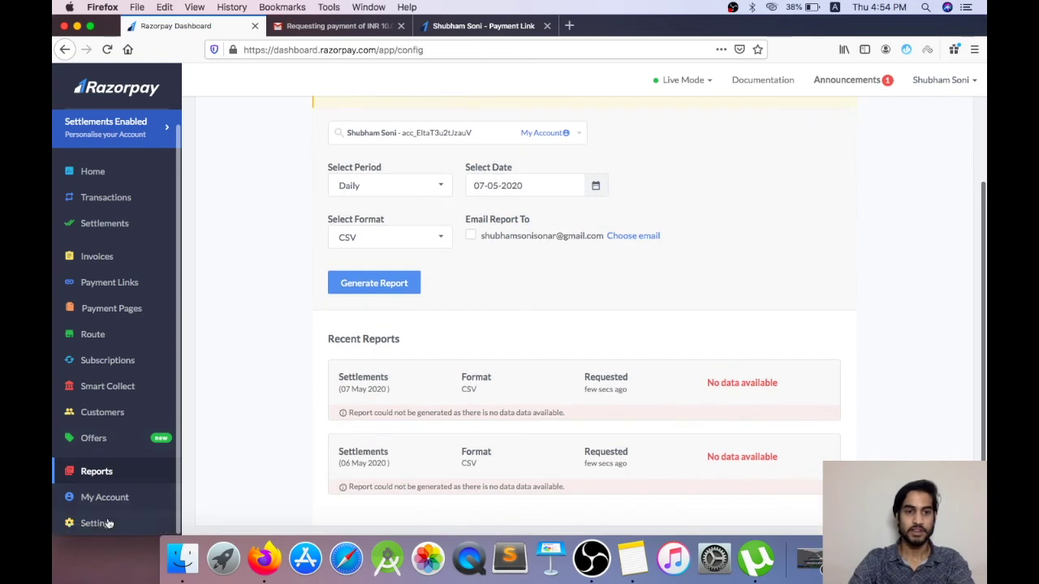
Step: Tour the Webhooks, API Keys, Reminders and Configuration settings, then view the My Account profile
click(108, 523)
scroll(517, 327, down, 10)
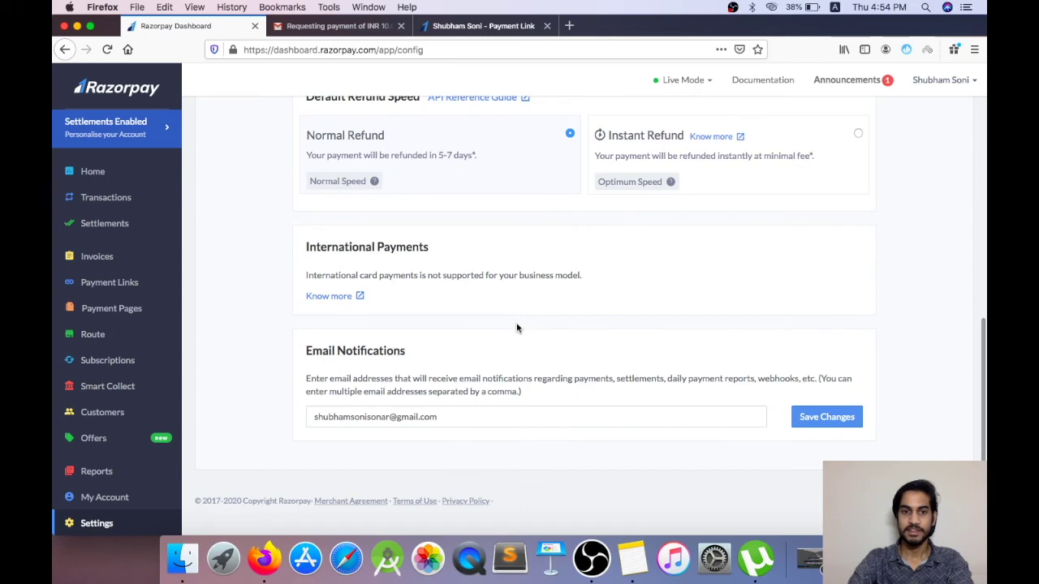
scroll(522, 347, up, 10)
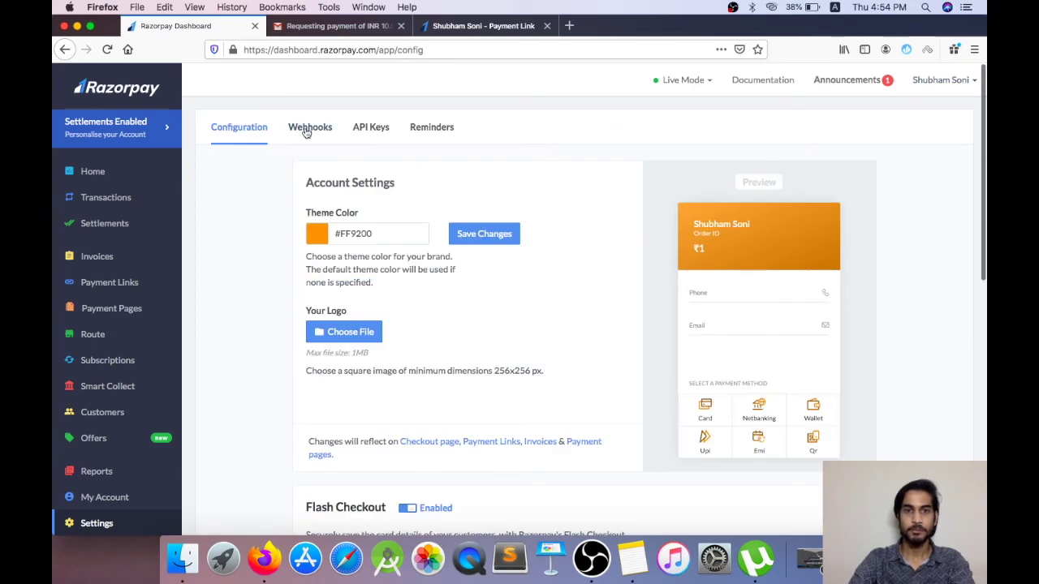
click(306, 128)
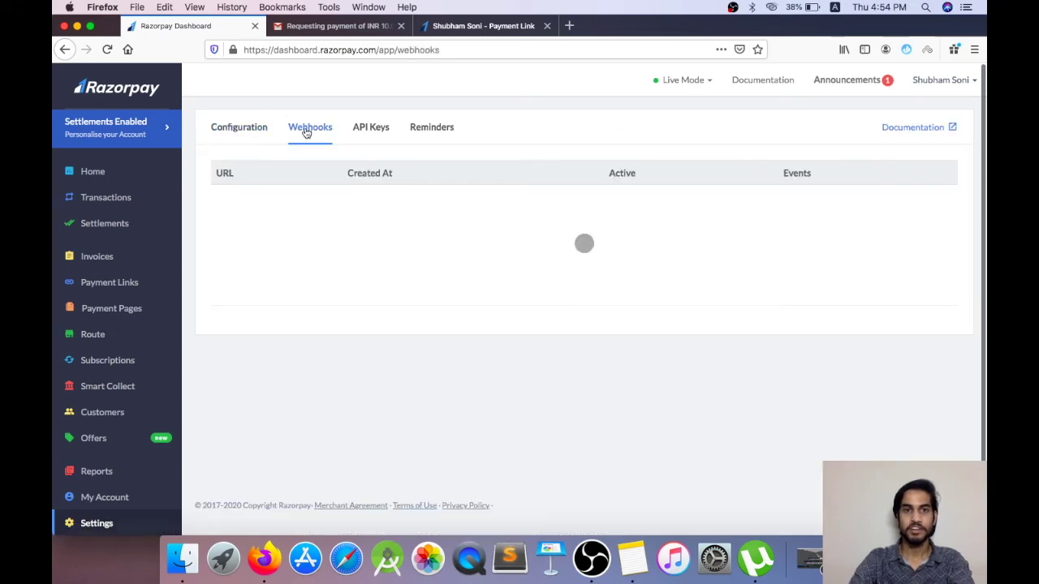
click(372, 130)
click(436, 130)
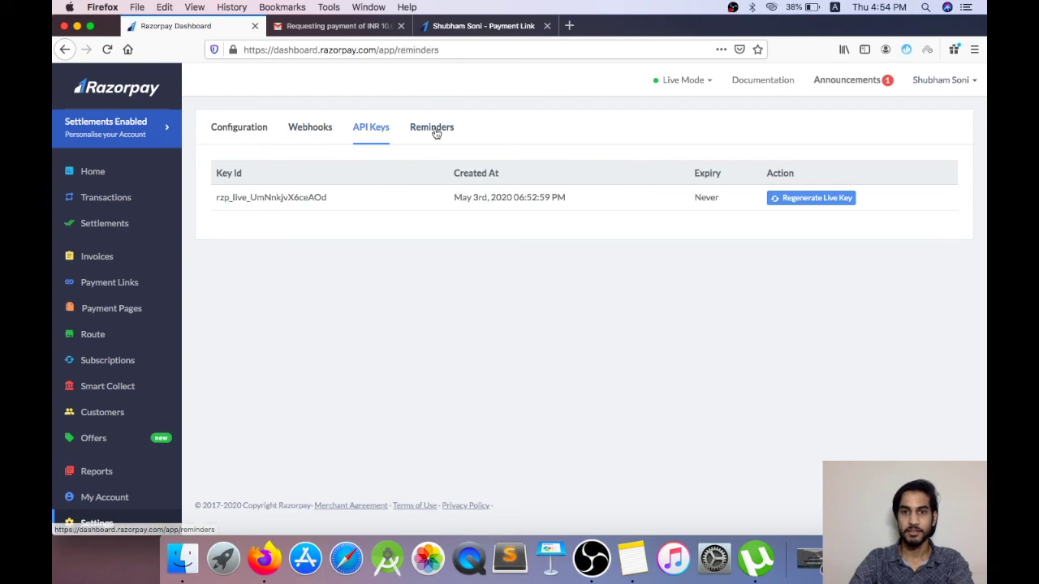
click(230, 140)
scroll(131, 354, down, 8)
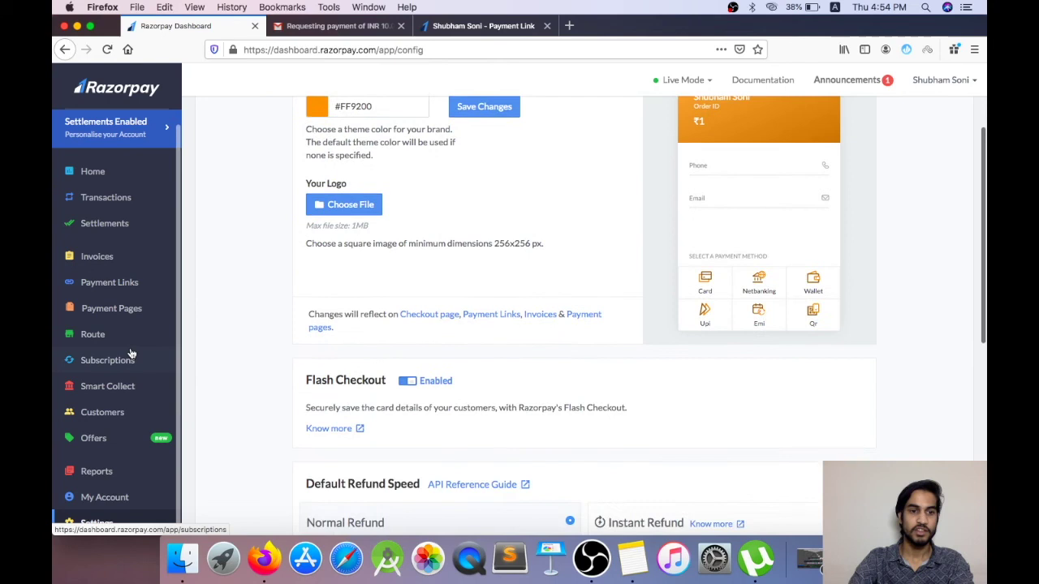
click(107, 503)
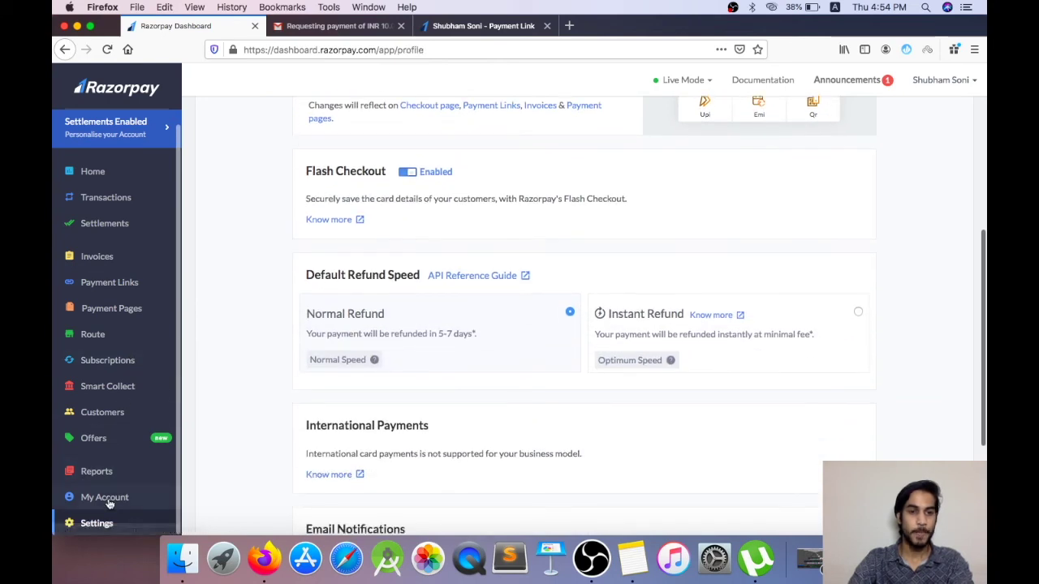
scroll(105, 411, up, 1)
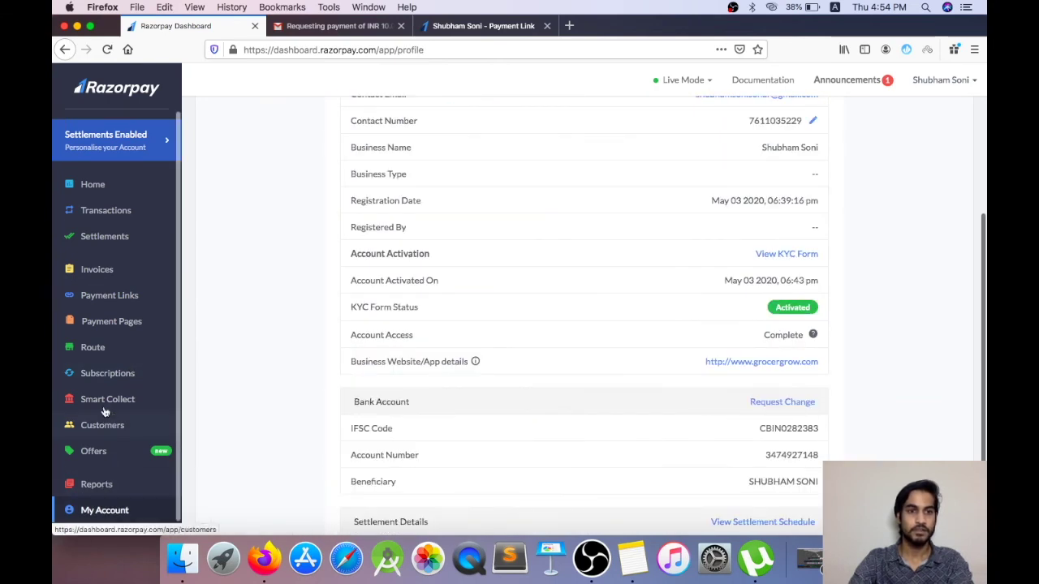
Step: Return to Home and scroll down to Recent Activity's ₹10.00 and ₹2.00 payments
click(100, 188)
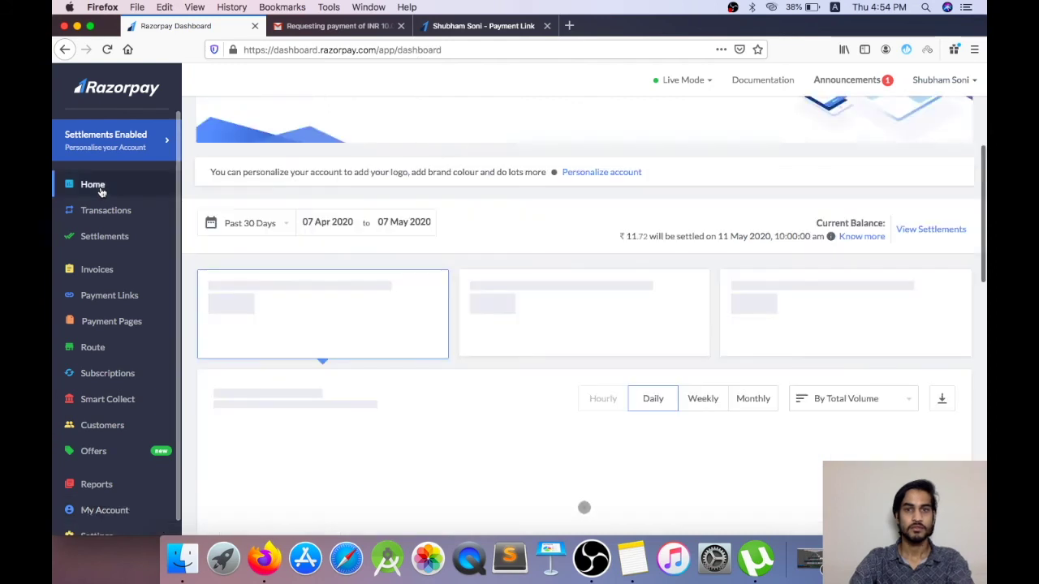
scroll(676, 278, down, 2)
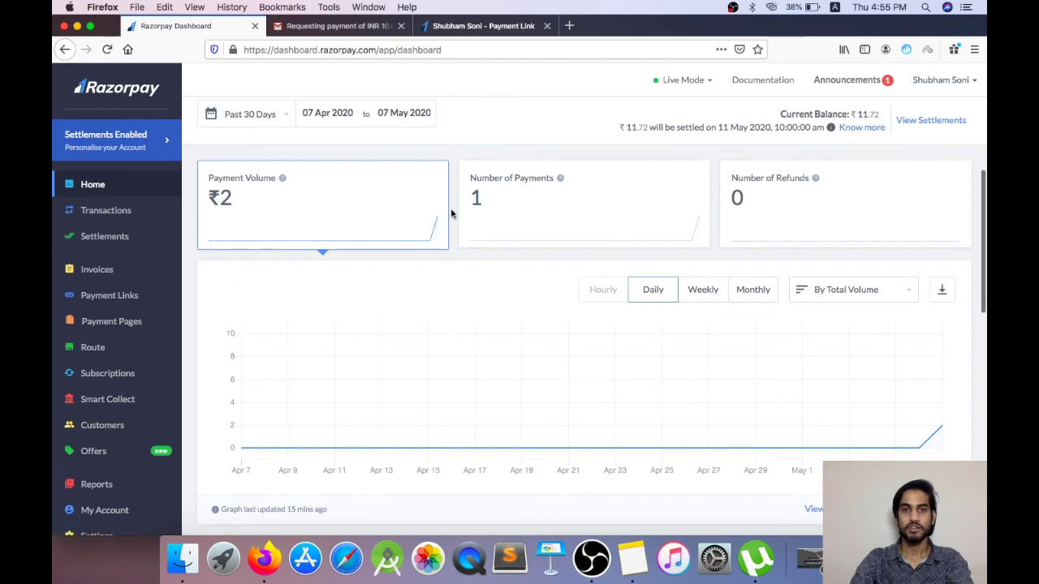
scroll(853, 349, down, 10)
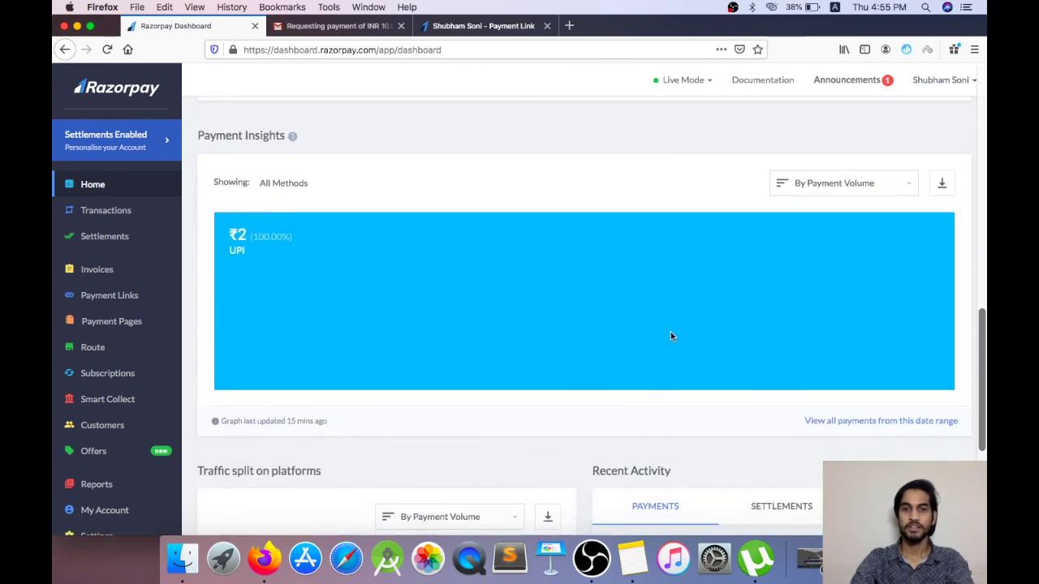
scroll(648, 345, up, 15)
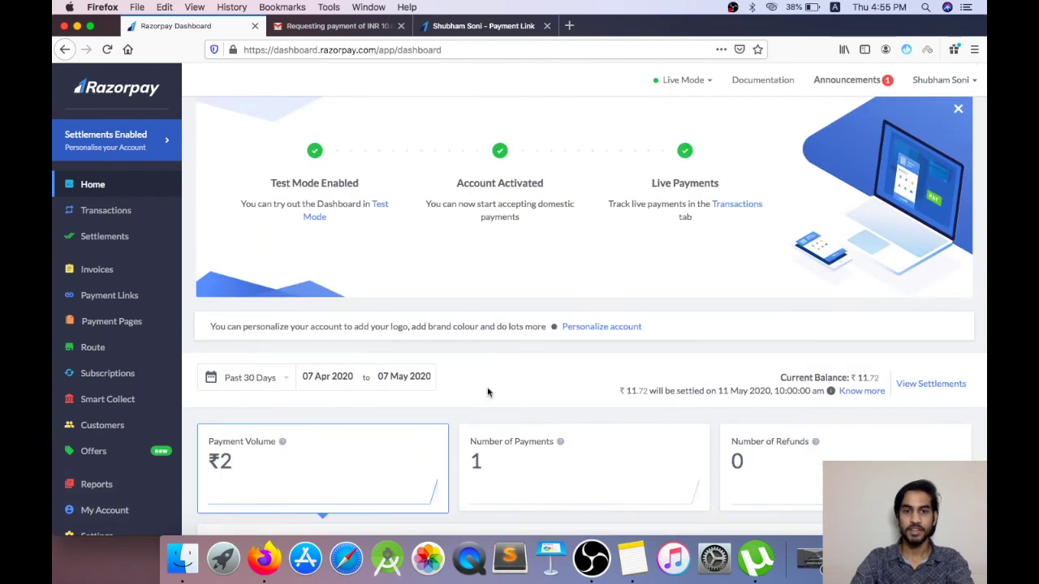
scroll(500, 466, down, 1)
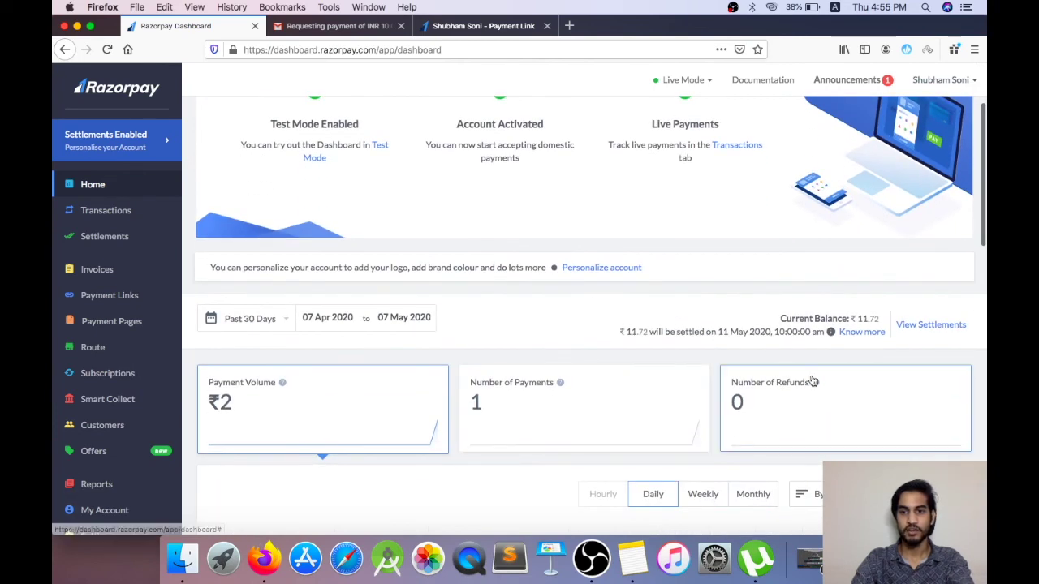
scroll(616, 372, down, 8)
scroll(615, 373, down, 5)
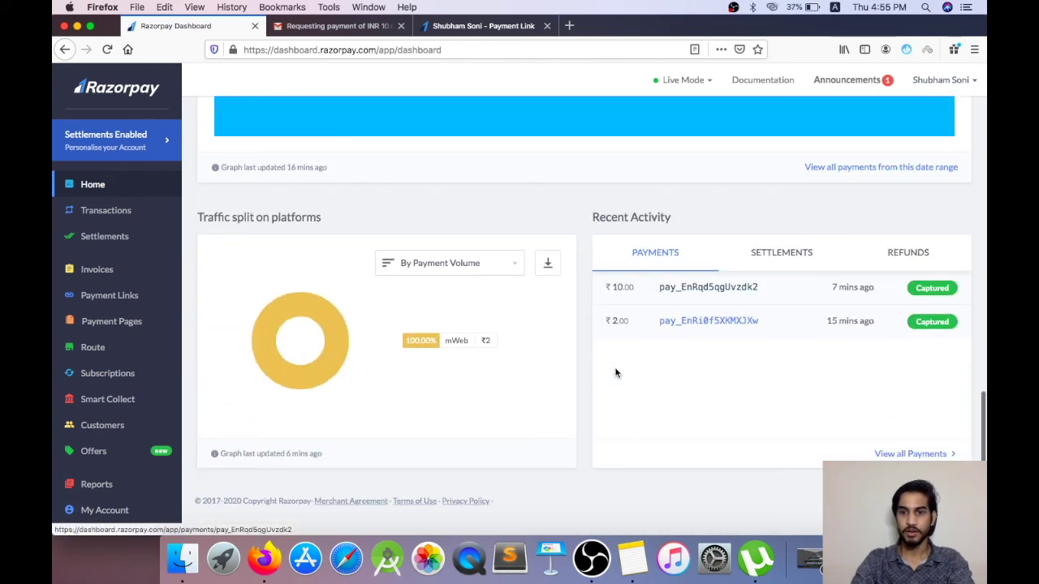
Step: Open the ₹10 payment's details, inspect the Create Transfer form, and cancel it
click(707, 289)
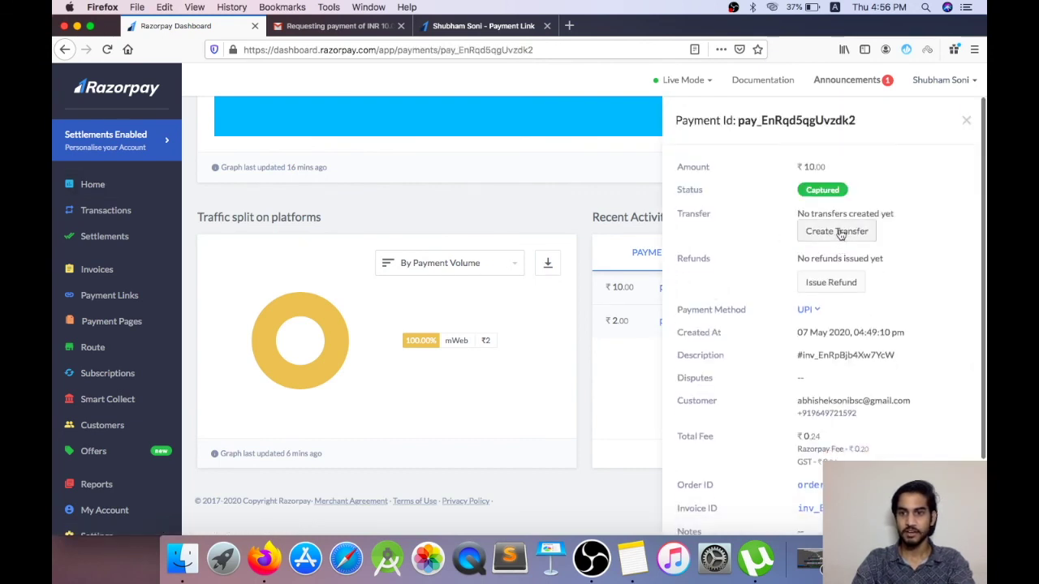
click(839, 232)
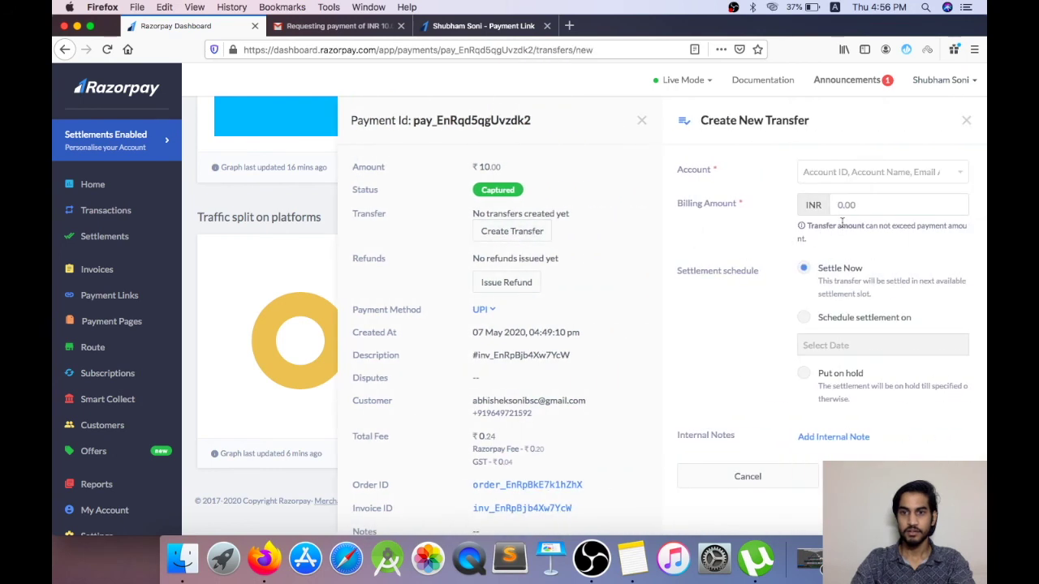
click(843, 175)
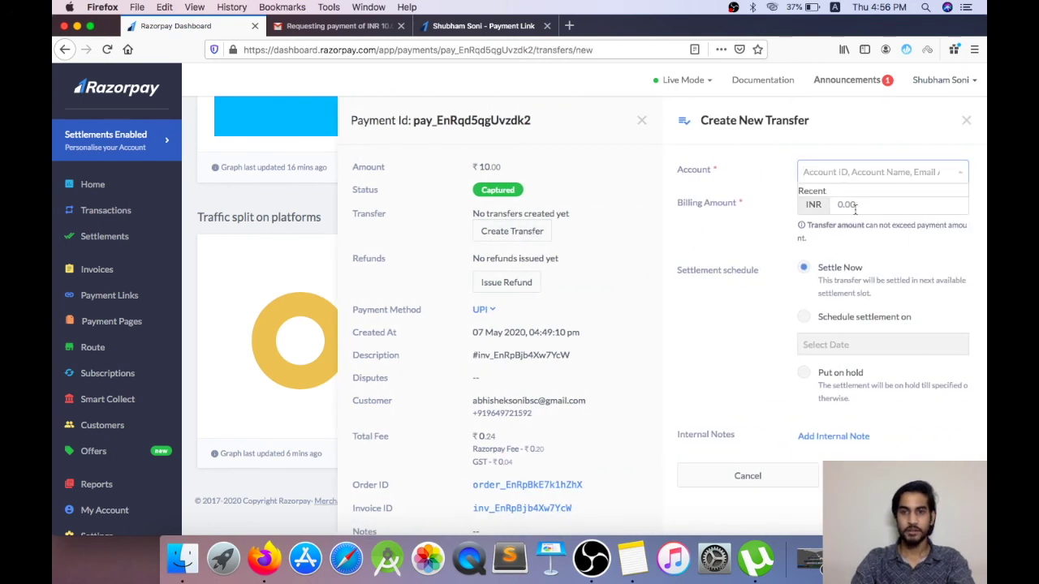
click(855, 208)
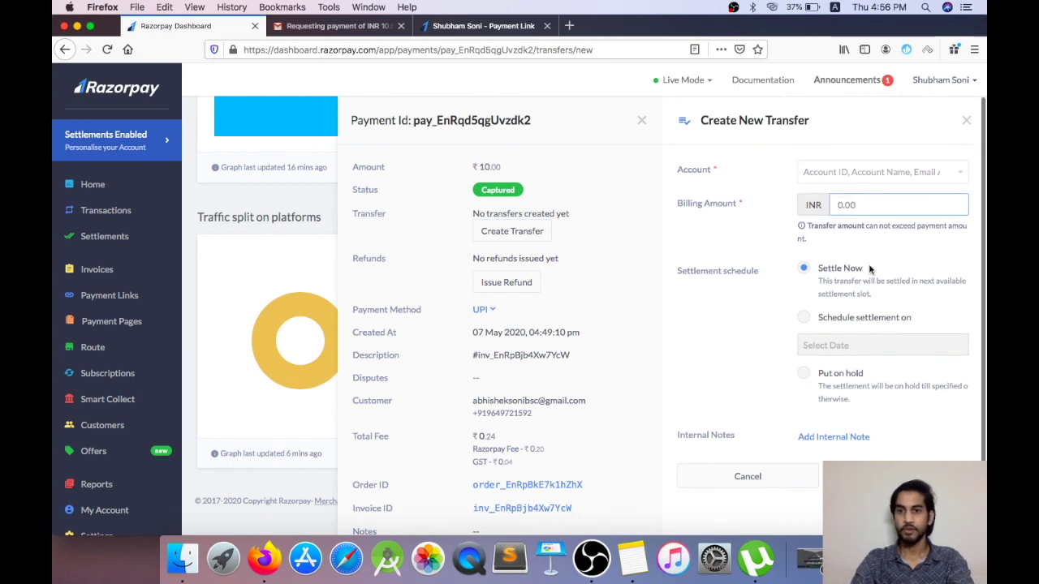
scroll(867, 302, down, 1)
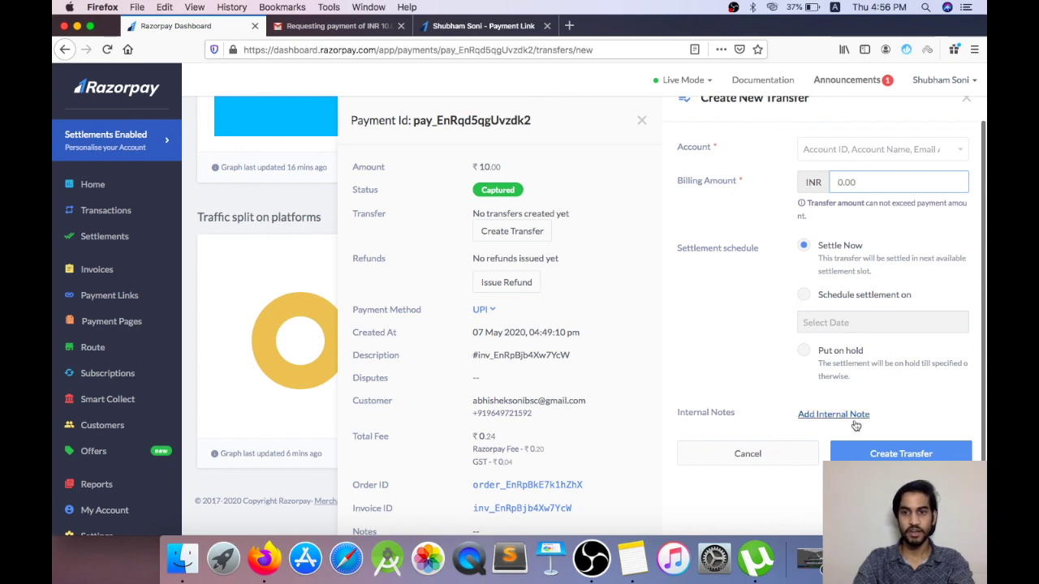
click(967, 103)
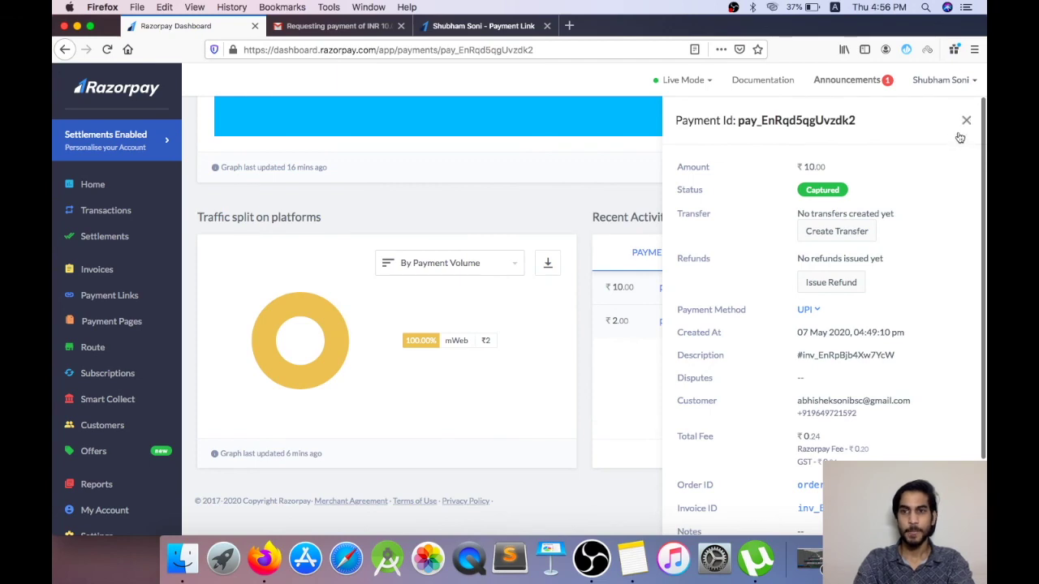
Step: Close the payment details and reload Home to show ₹12 volume from 2 payments
click(966, 120)
scroll(534, 237, up, 5)
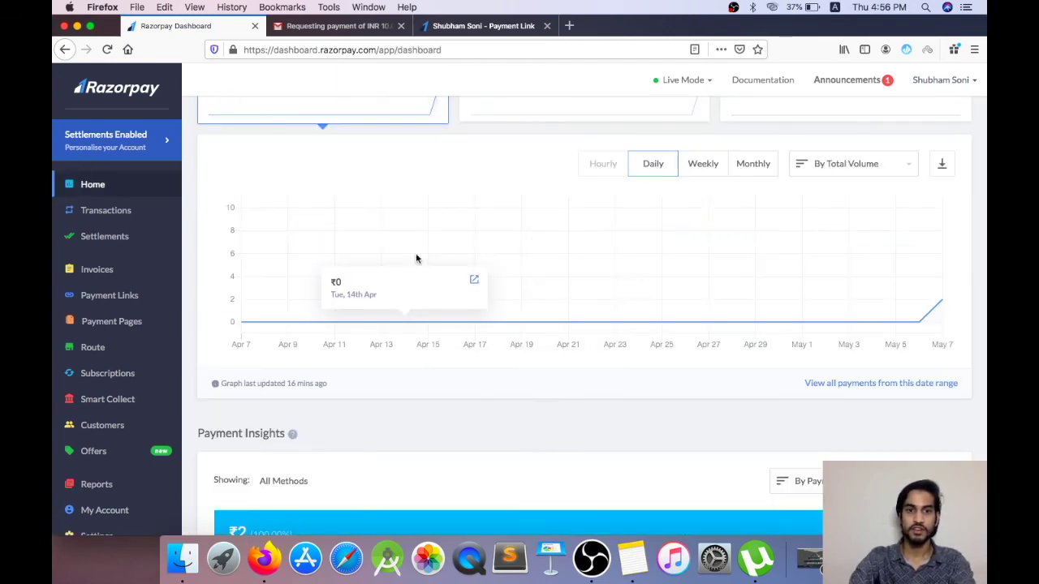
scroll(420, 303, up, 6)
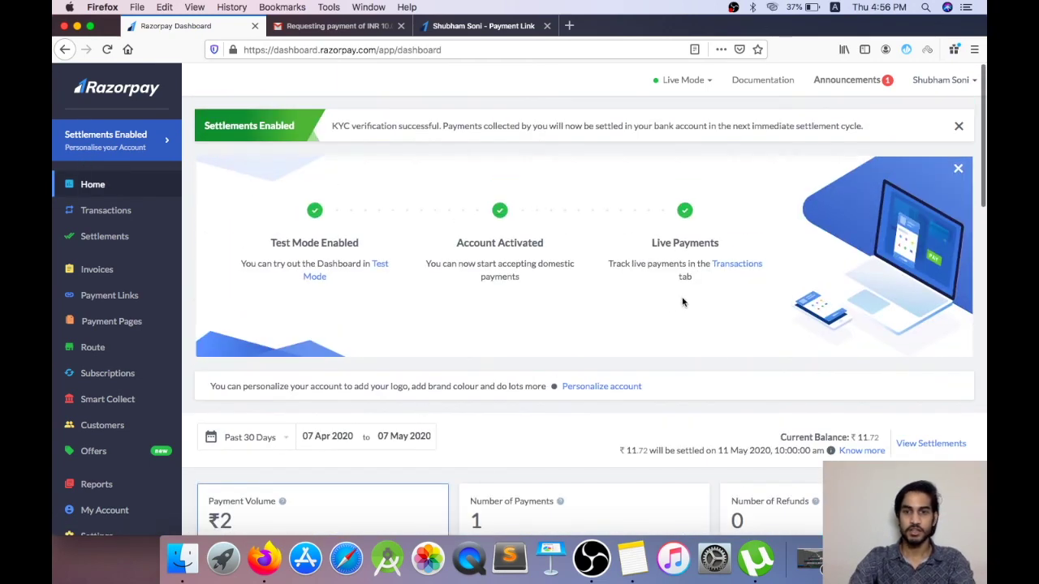
scroll(660, 327, down, 6)
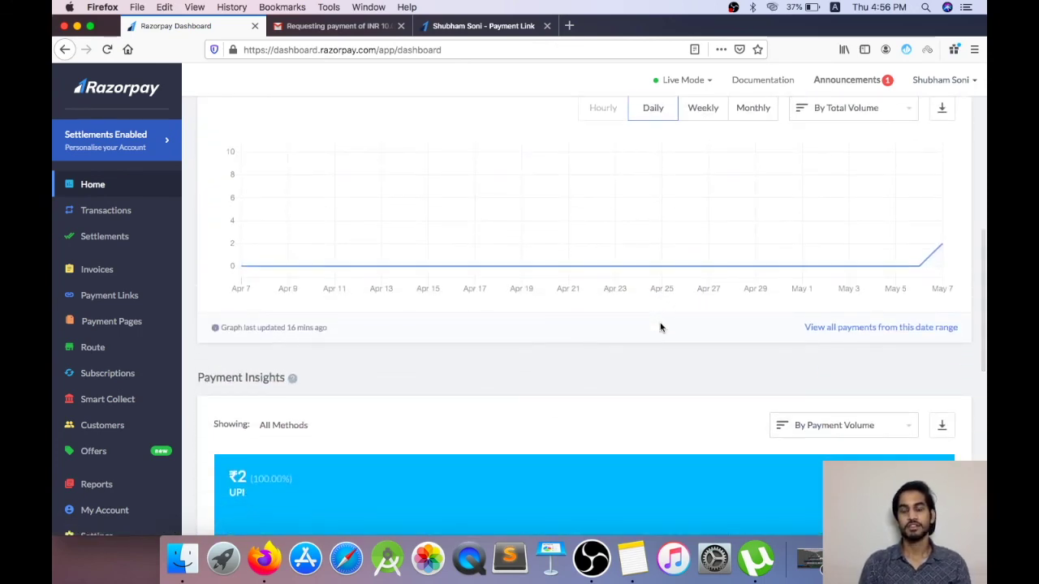
scroll(661, 327, up, 6)
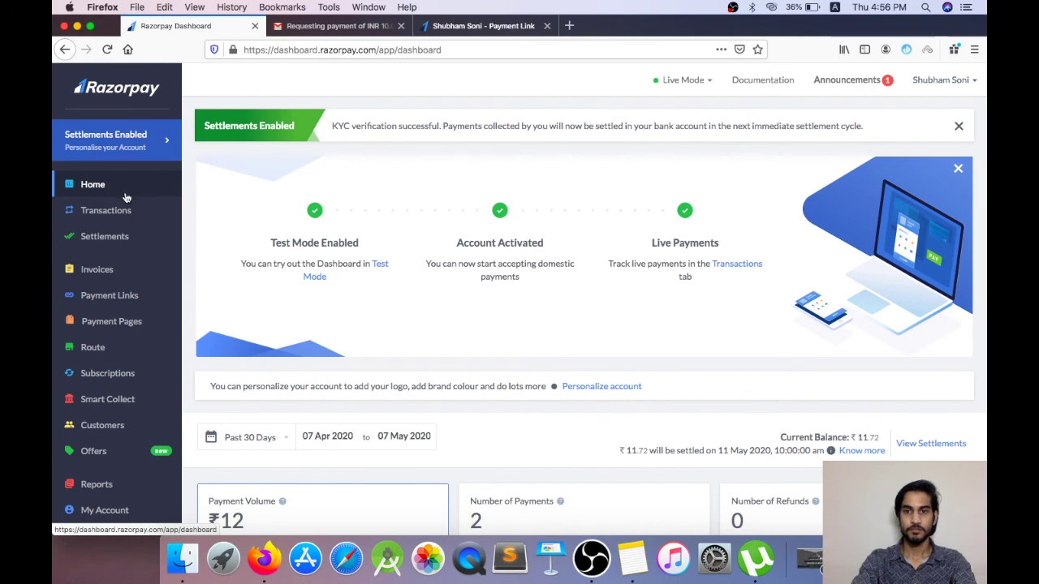
click(95, 185)
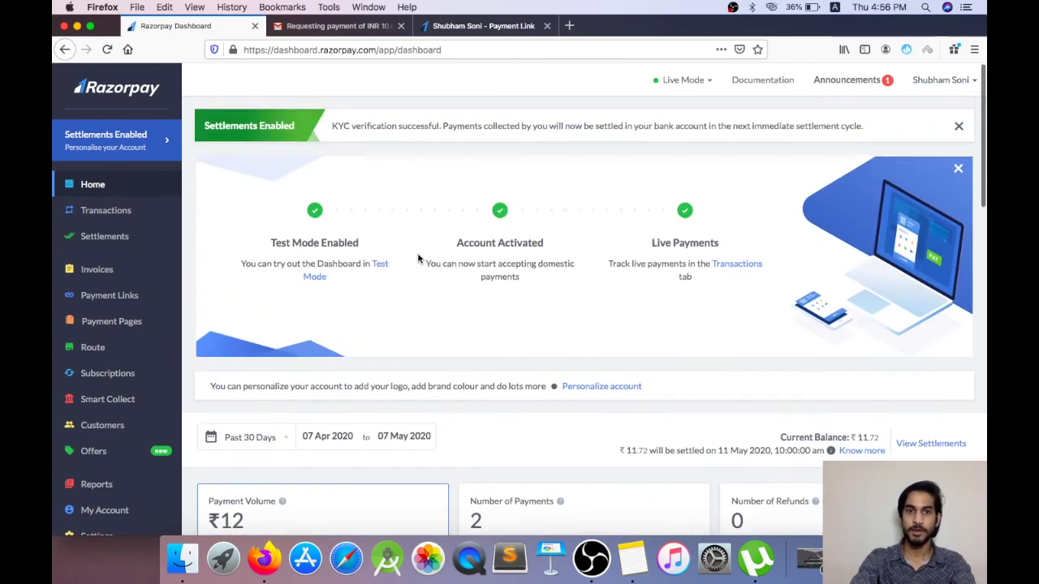